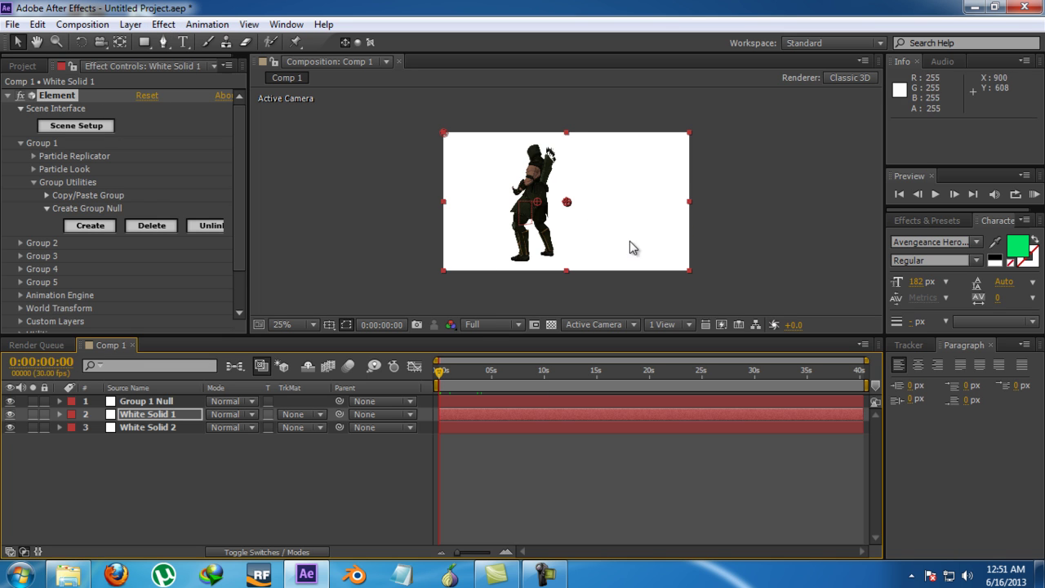
Step: Add a full-size black solid layer, Black Solid 1, to Comp 1
click(448, 373)
drag(448, 372, 431, 381)
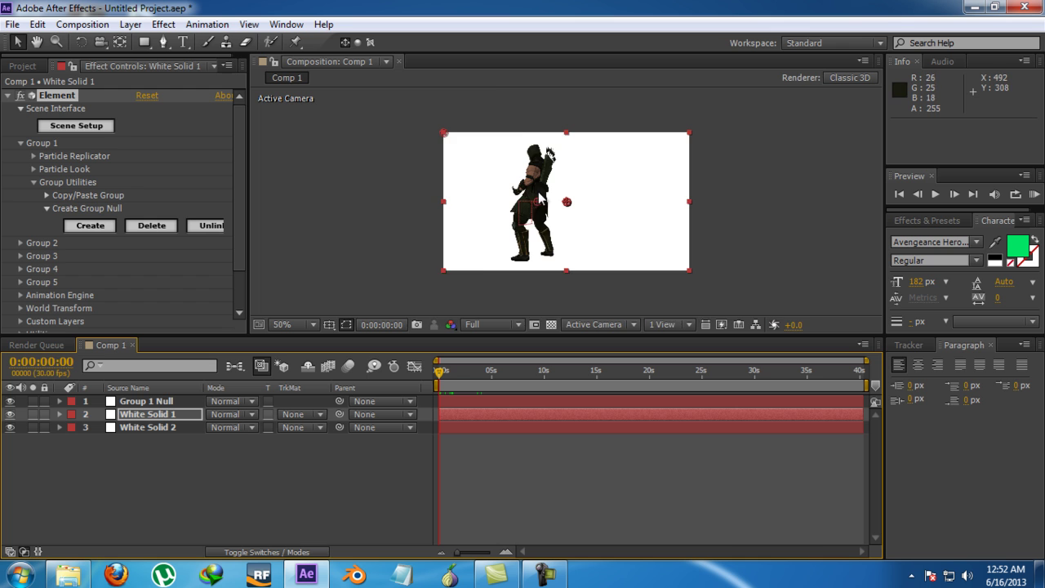
key(period)
key(comma)
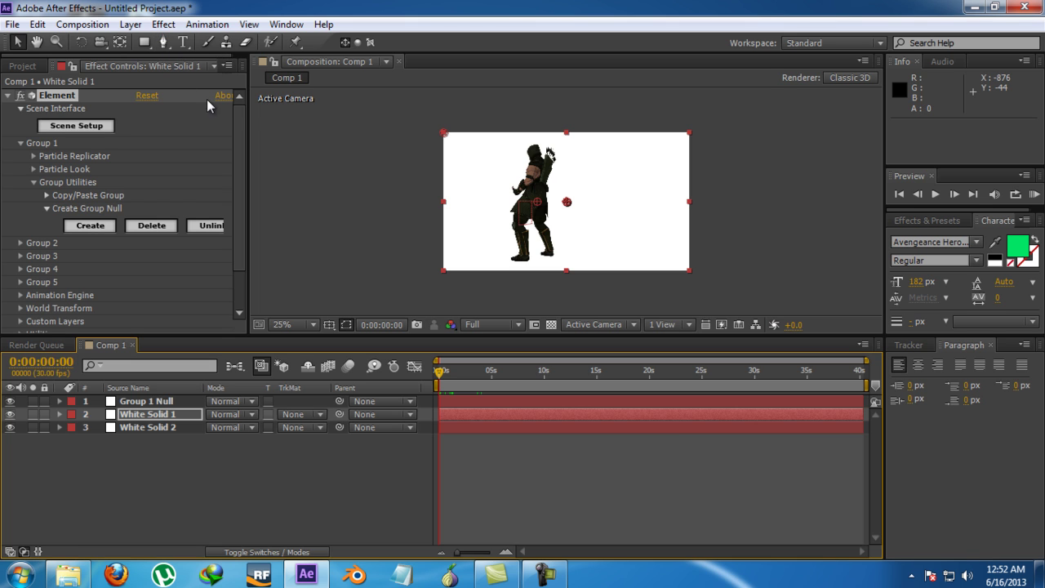
click(238, 112)
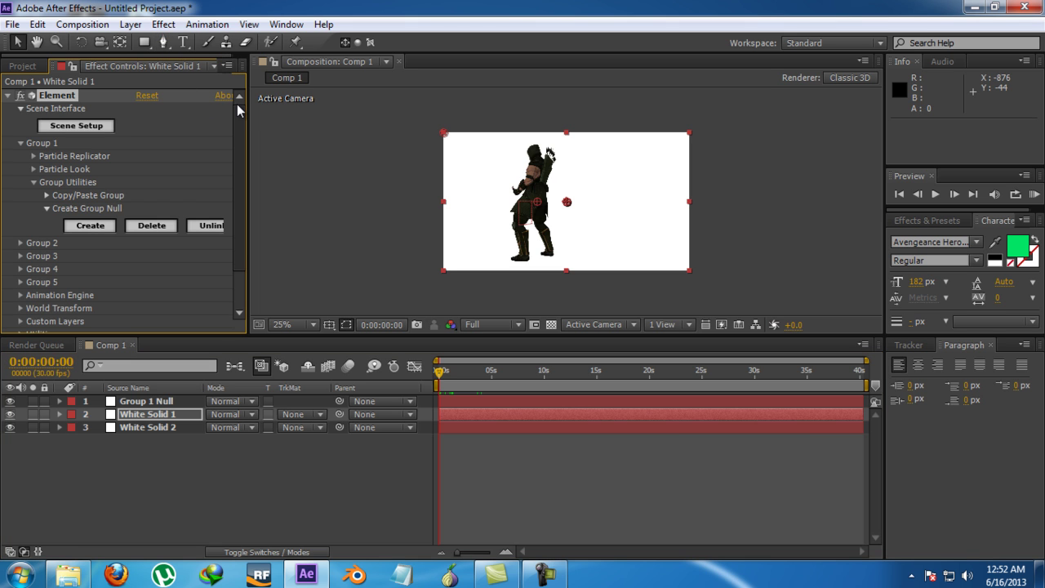
click(137, 25)
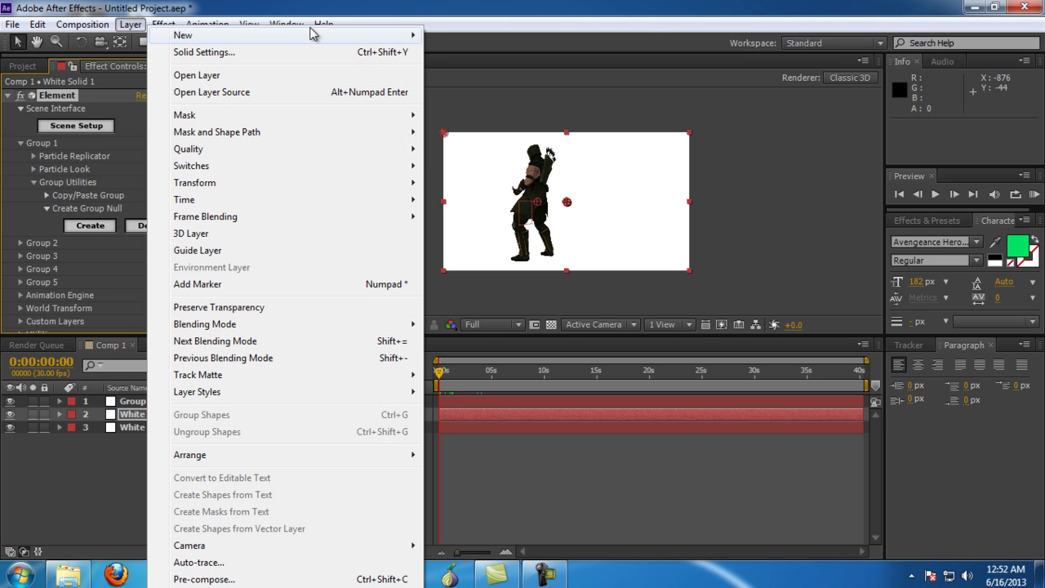
mouse_move(377, 38)
click(469, 49)
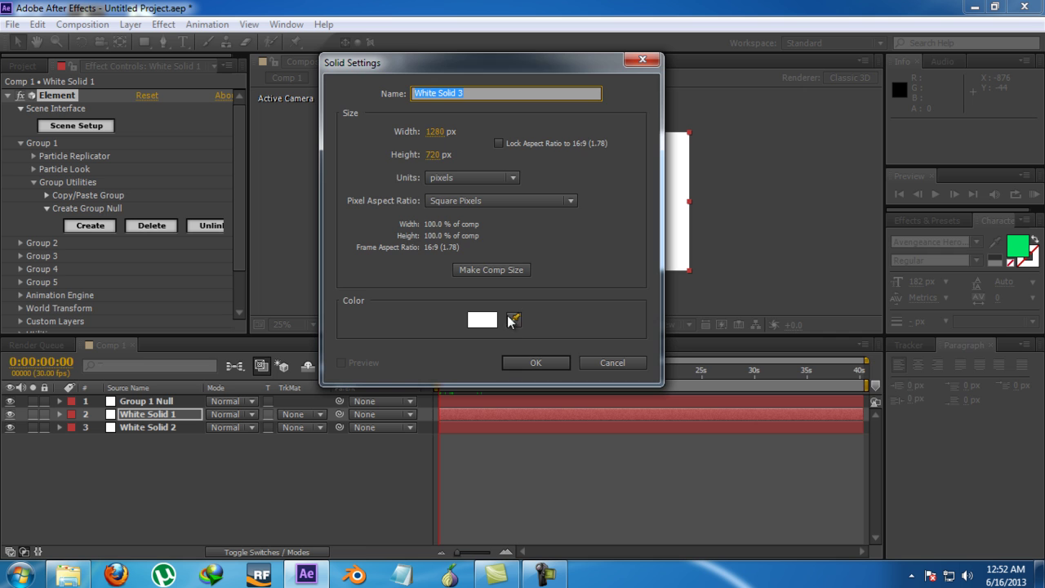
click(493, 324)
drag(693, 361, 606, 477)
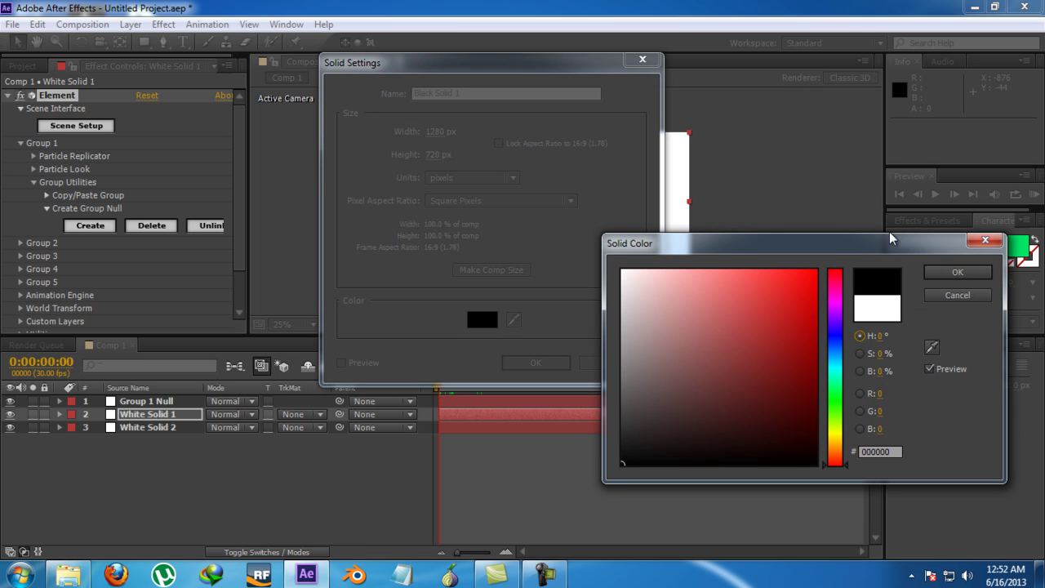
click(957, 272)
click(556, 365)
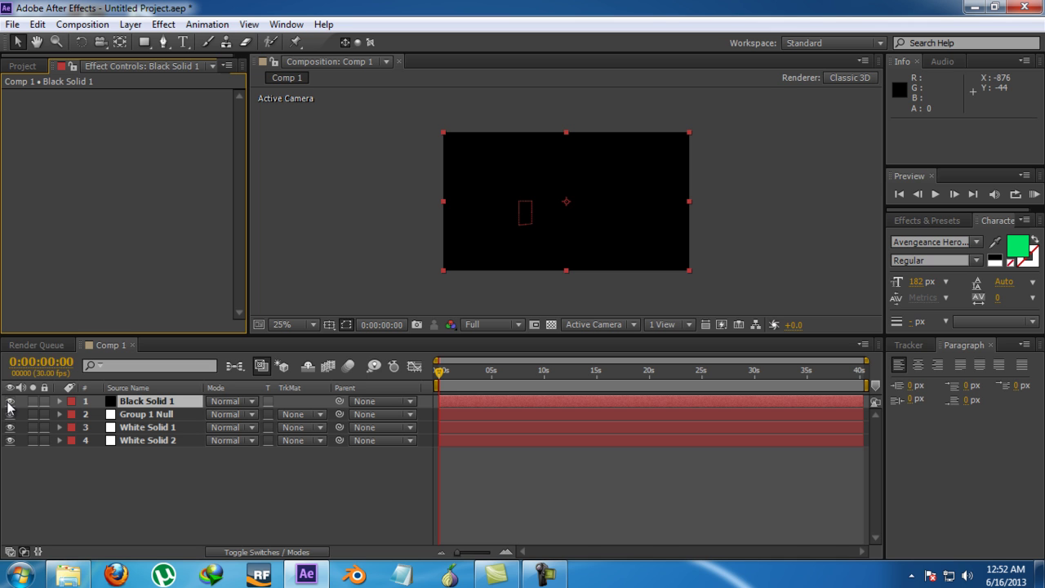
Step: Make Black Solid 1 and Group 1 Null 3D layers, then hide Black Solid 1
click(287, 554)
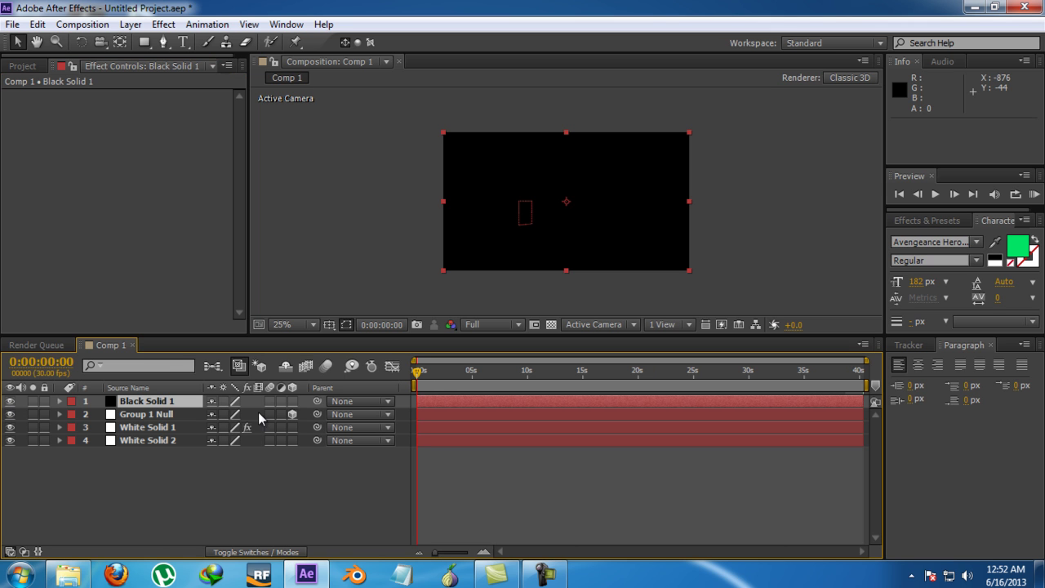
click(292, 403)
click(292, 414)
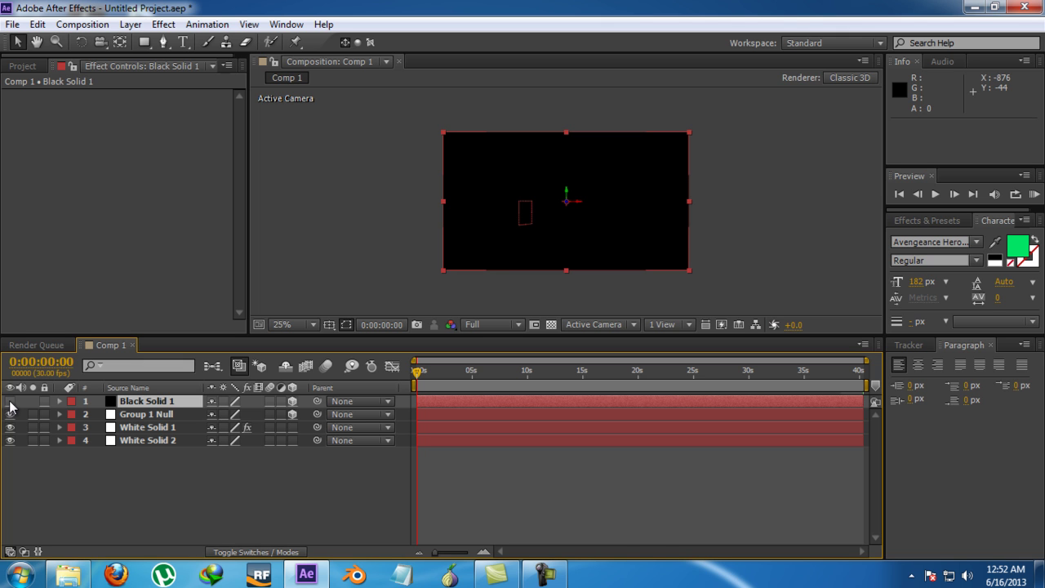
click(10, 401)
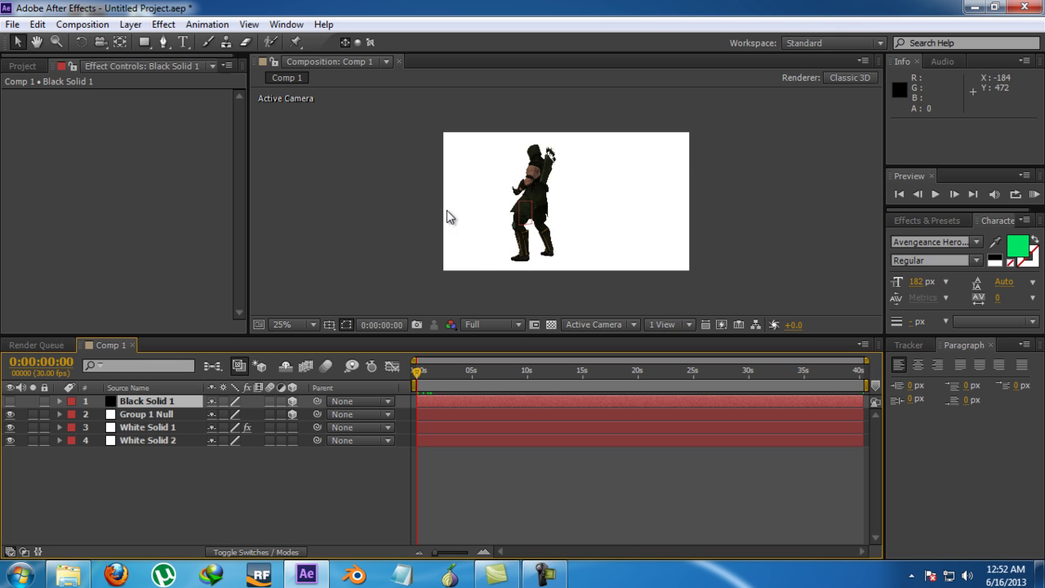
Step: Show Black Solid 1 and rotate it -88° on X so it lies flat like a floor
click(10, 402)
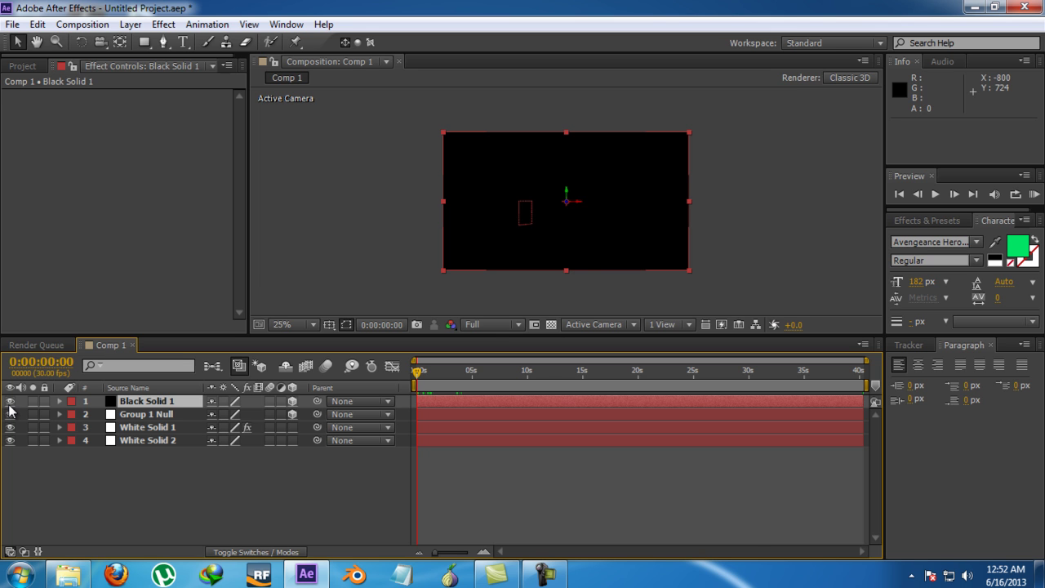
click(84, 45)
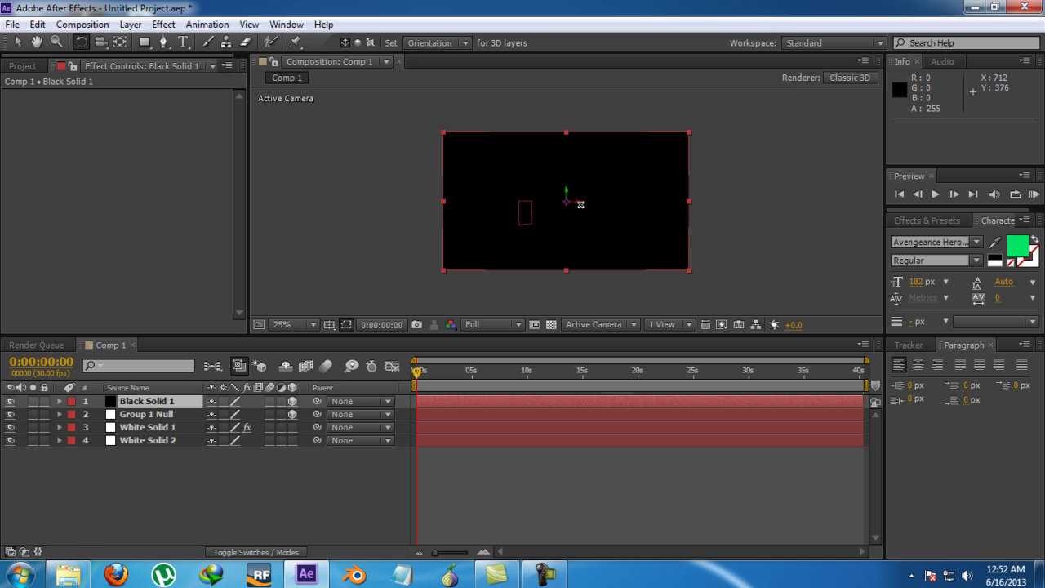
drag(580, 203, 295, 136)
click(17, 42)
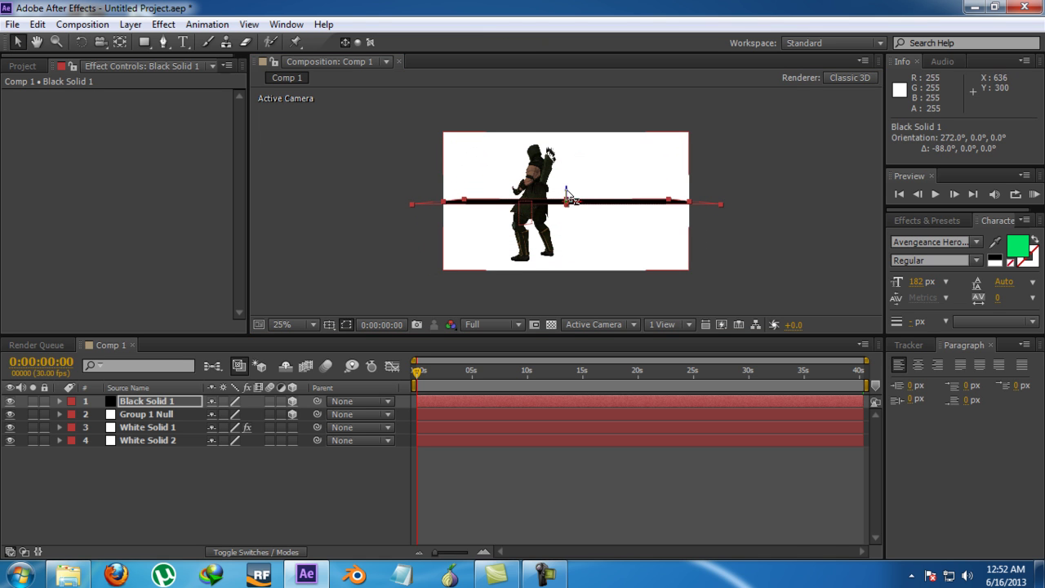
drag(567, 204, 570, 235)
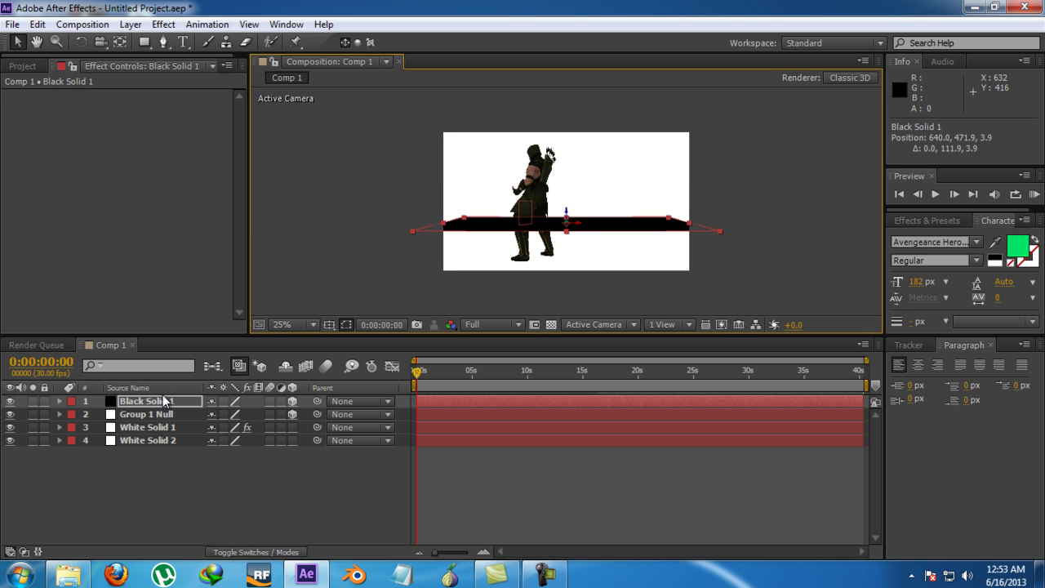
Step: Place Black Solid 1 below White Solid 1, lower it to the feet, and scale it to 442%
drag(165, 401, 174, 435)
drag(569, 223, 566, 257)
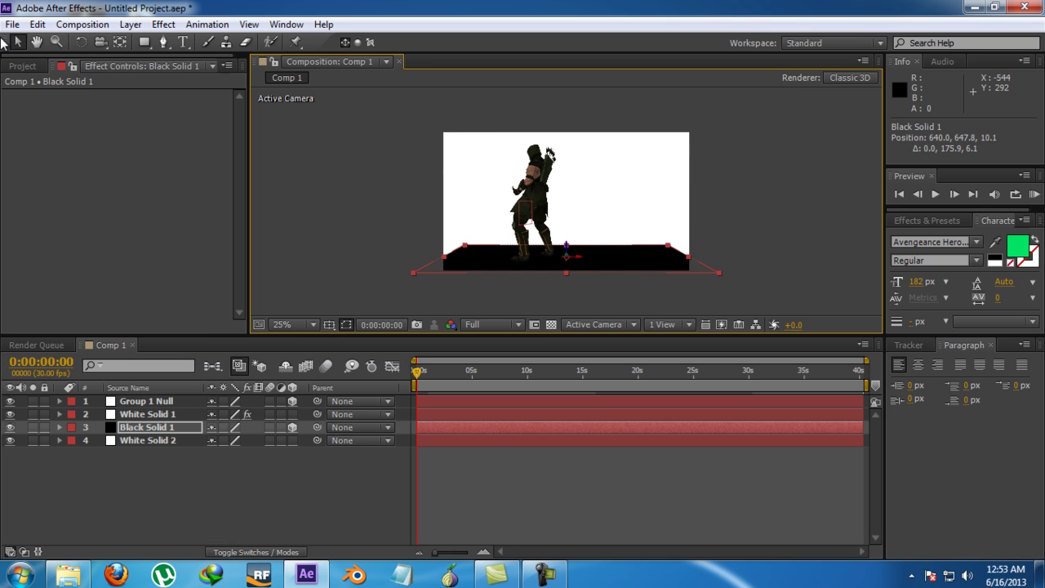
click(168, 431)
key(s)
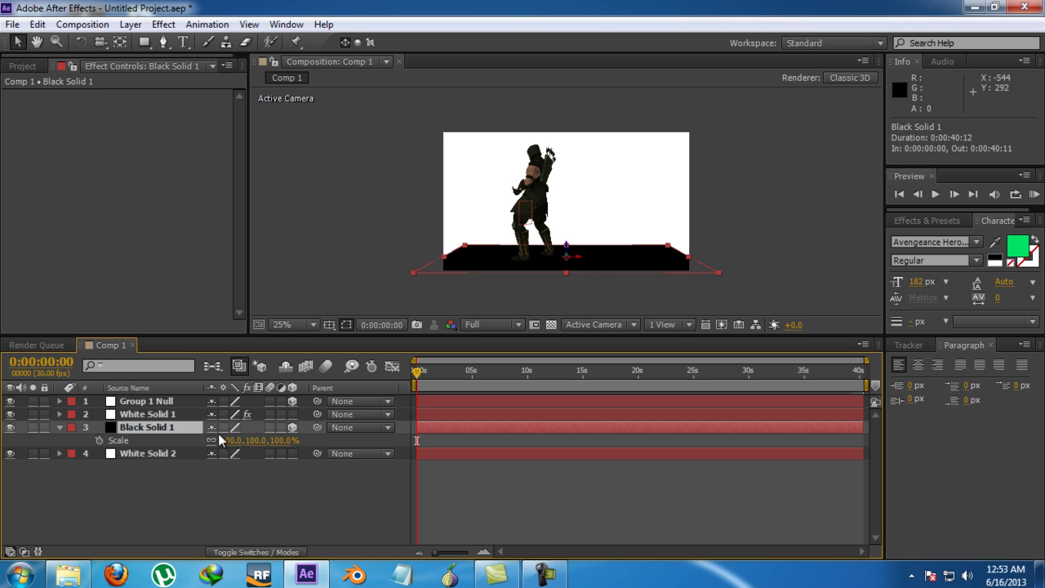
drag(222, 440, 462, 400)
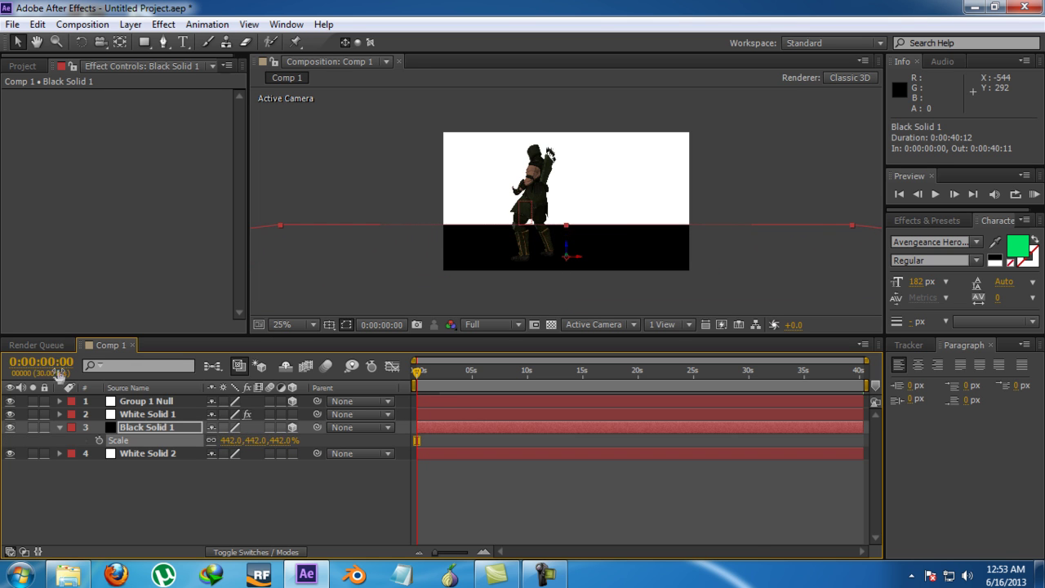
Step: Hide Black Solid 1 and draw a closed four-point Pen mask at the character's feet
click(11, 427)
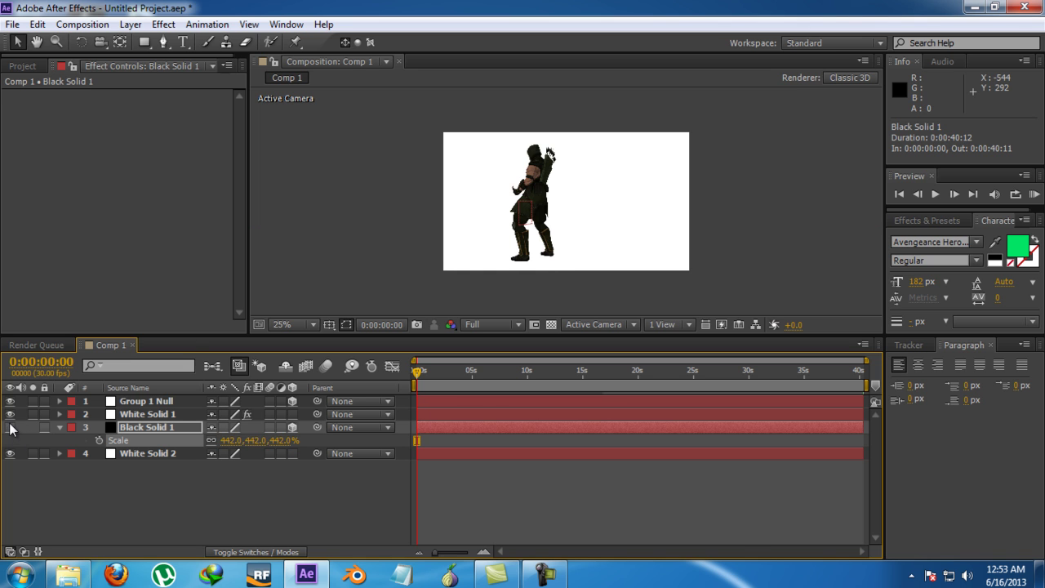
click(167, 42)
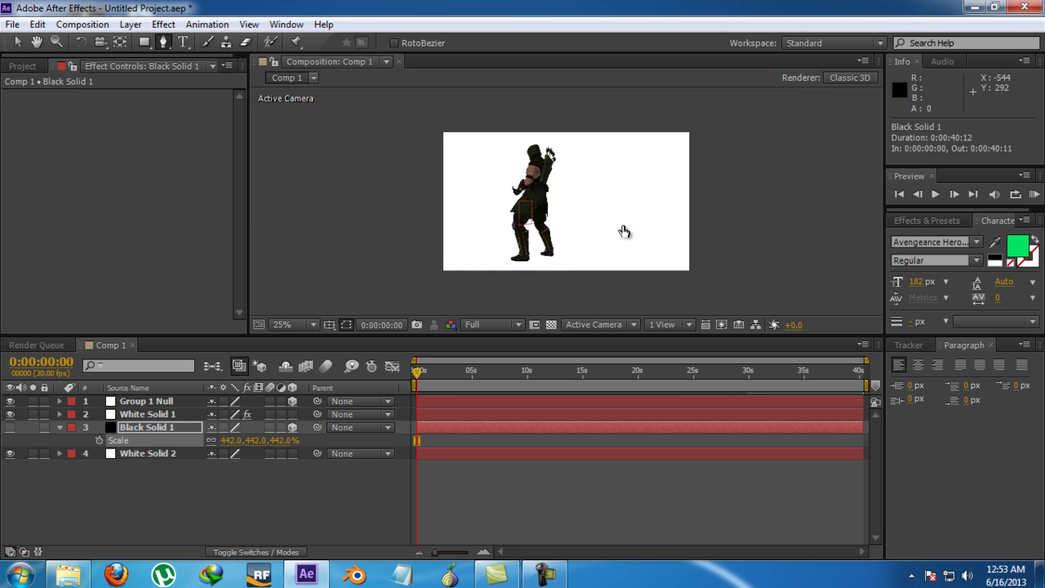
click(561, 250)
click(636, 272)
click(569, 294)
click(503, 260)
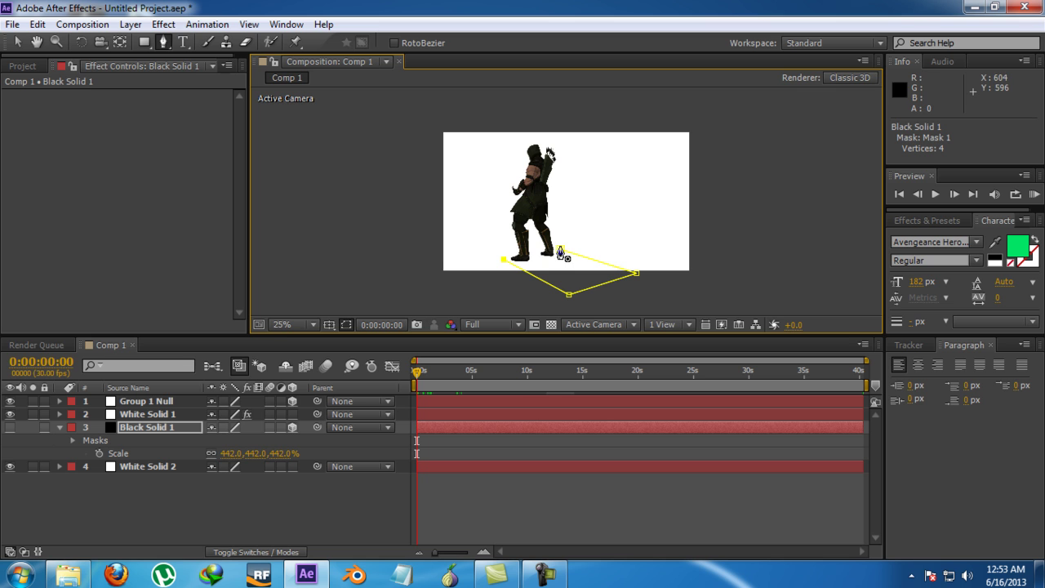
click(561, 250)
Step: Turn Black Solid 1 back on to reveal the masked shadow patch
click(17, 42)
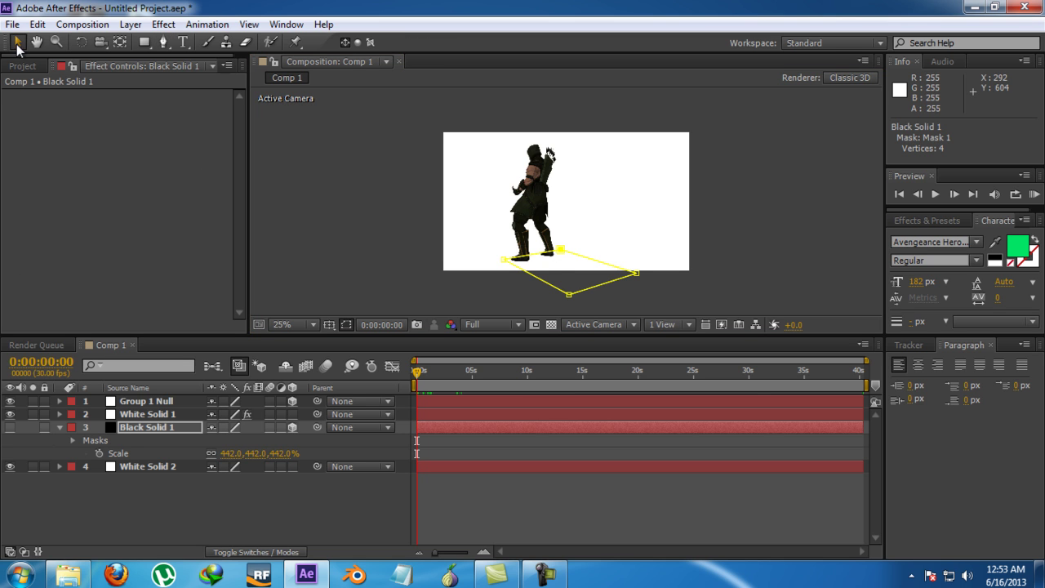
click(10, 427)
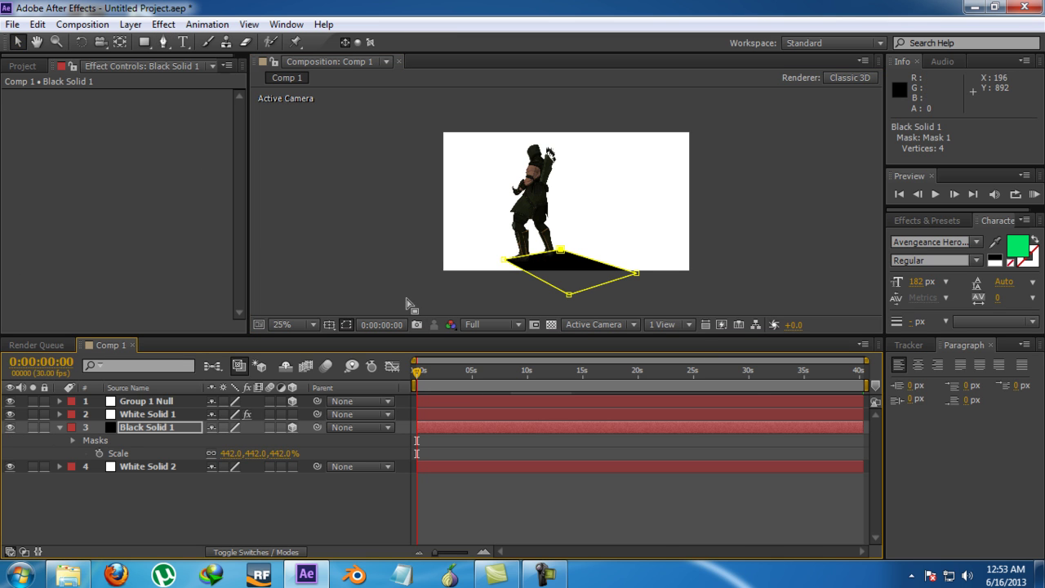
click(384, 279)
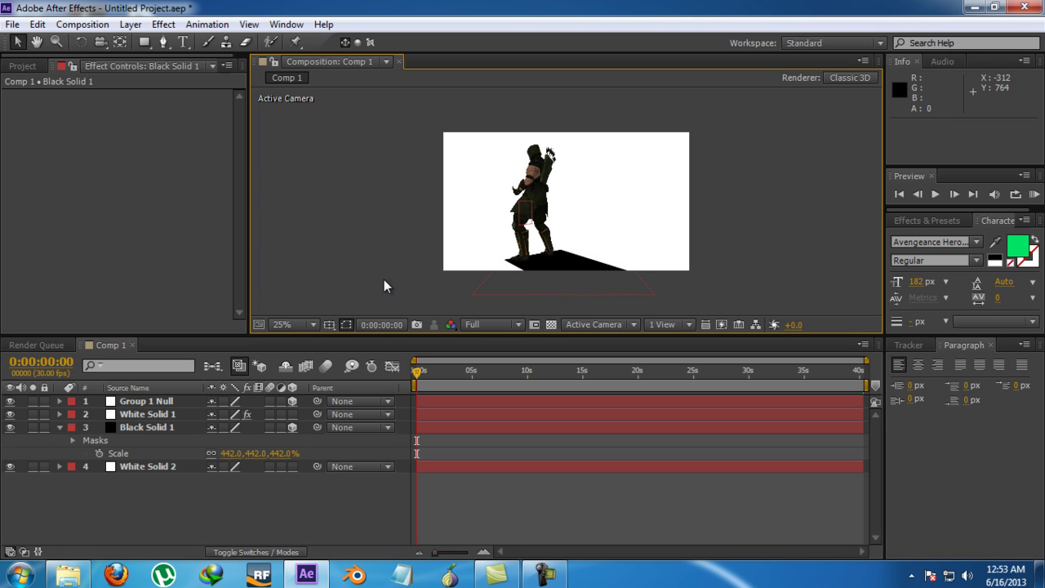
click(102, 428)
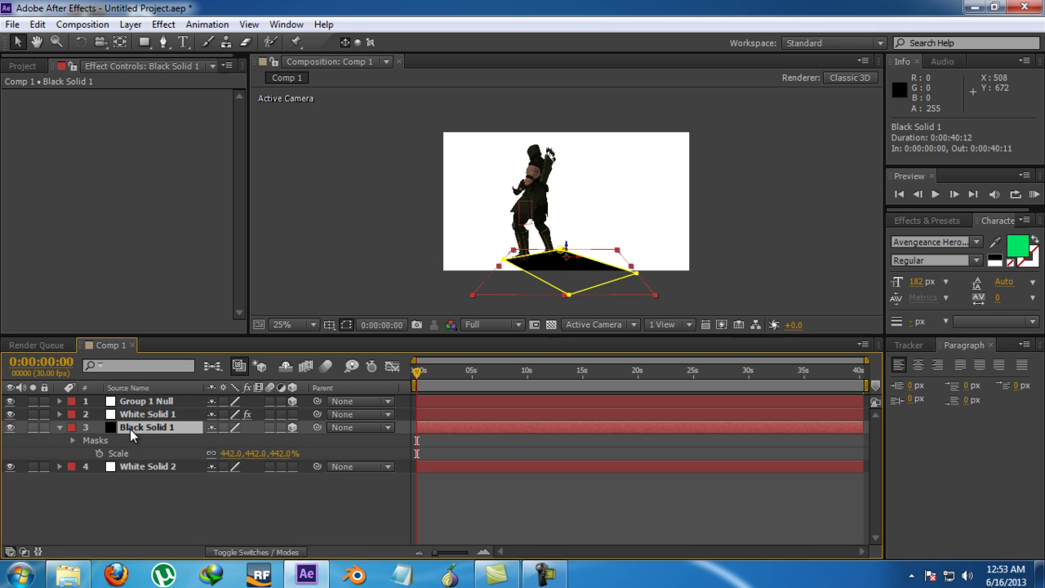
click(71, 442)
Step: Give Mask 1 a 48-pixel feather and 6.0-pixel expansion
click(73, 442)
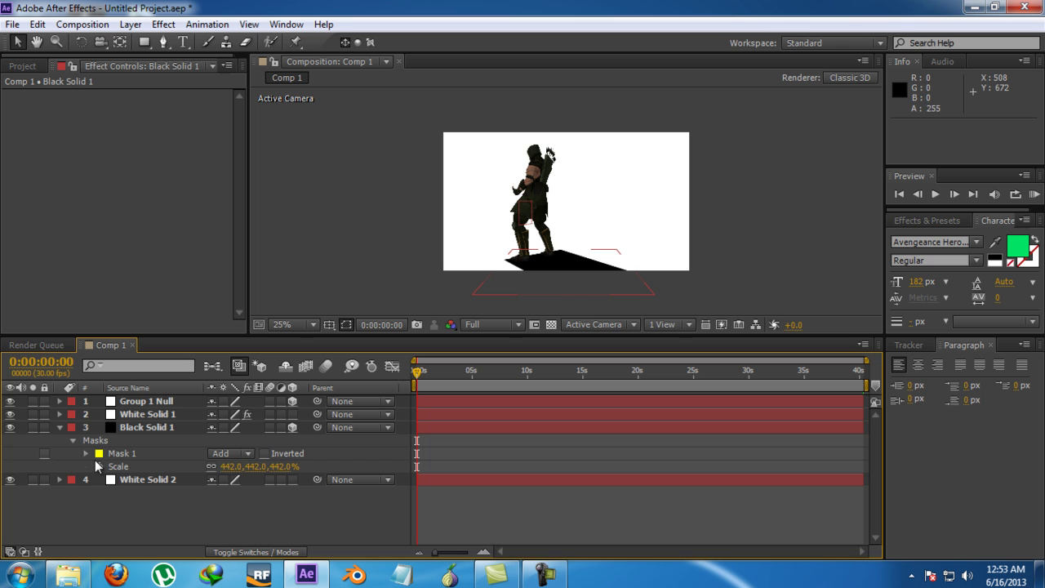
click(87, 454)
mouse_move(232, 480)
mouse_down()
mouse_move(266, 479)
mouse_move(236, 482)
mouse_up()
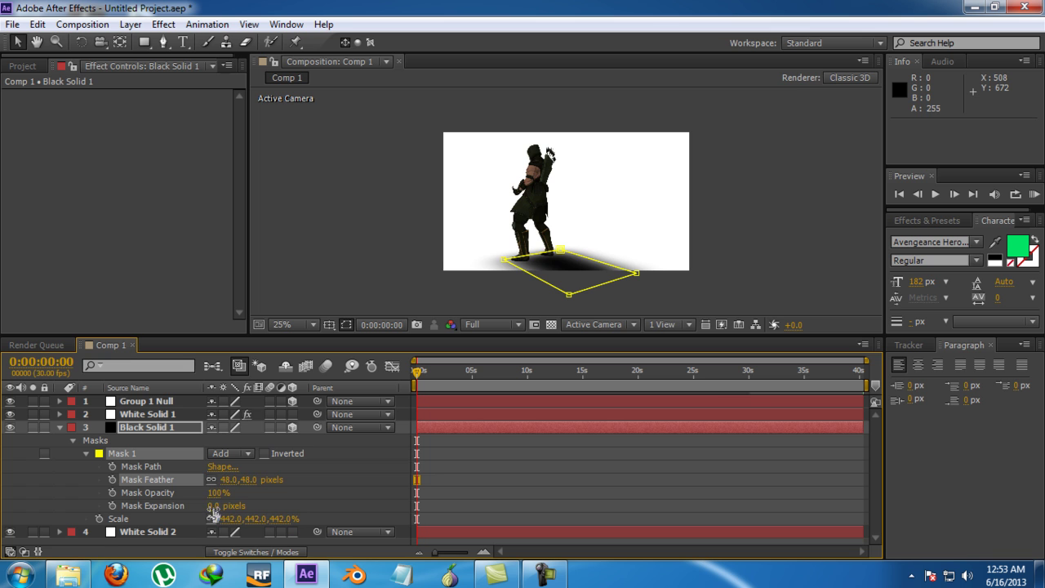
drag(214, 505, 224, 505)
click(297, 289)
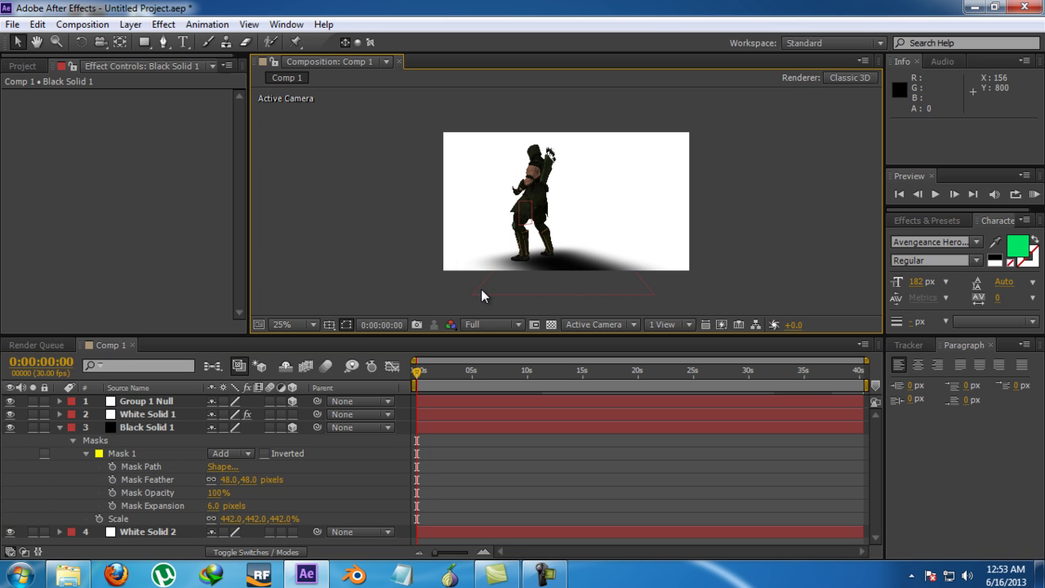
Step: Shift the shadow slightly left and lower Mask 1's opacity to 88%
click(161, 427)
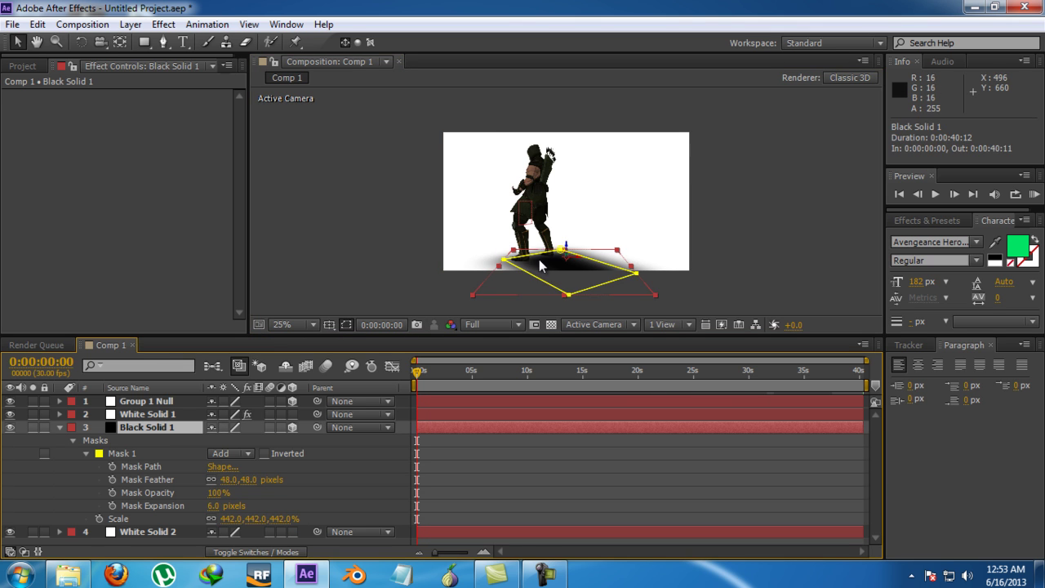
drag(542, 266, 534, 259)
key(Return)
drag(211, 495, 206, 494)
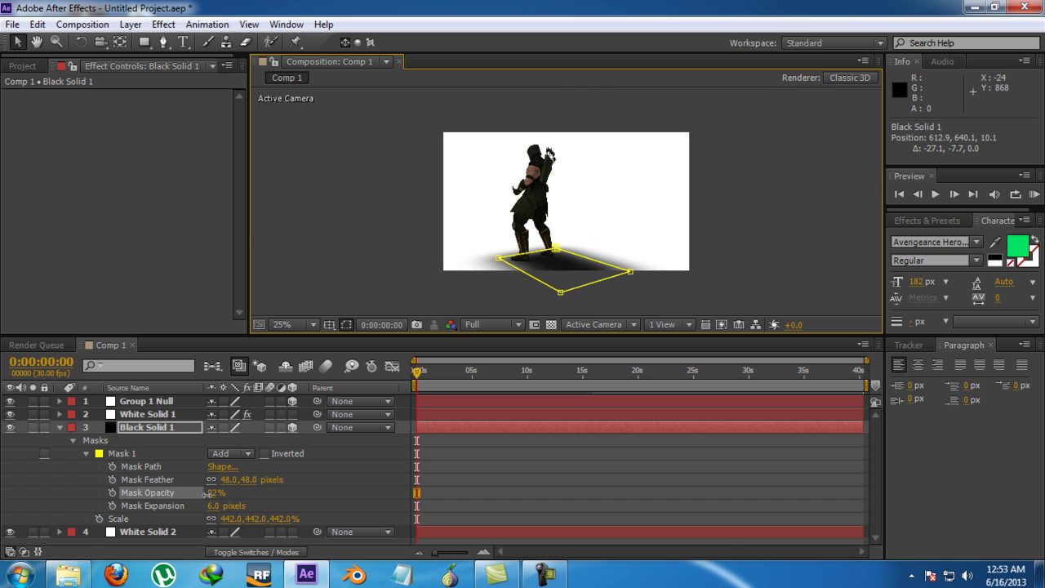
click(352, 288)
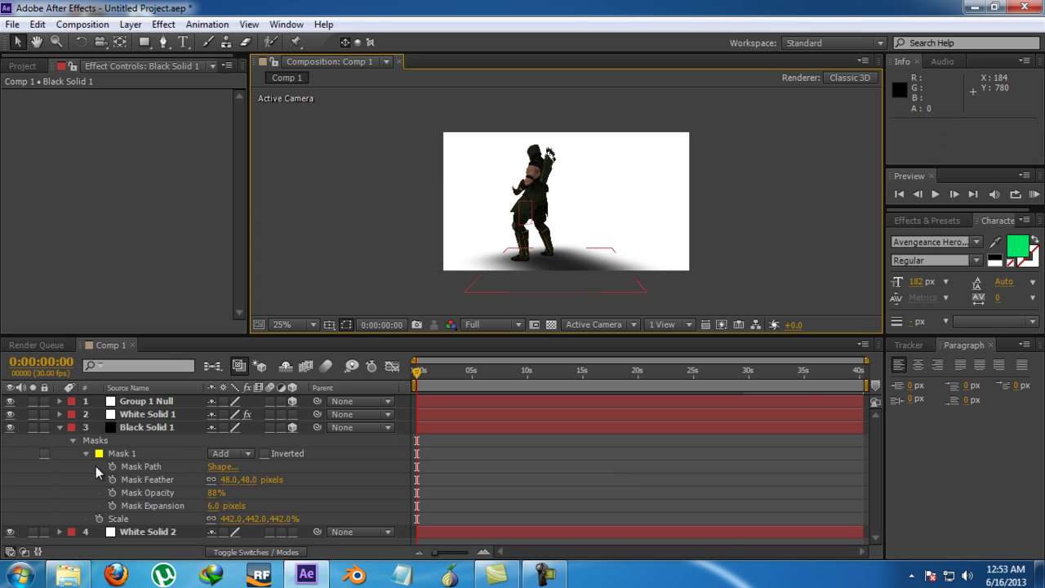
Step: Drag Mask 1's left and right corners inward so the shadow is a shorter patch by the feet
click(120, 457)
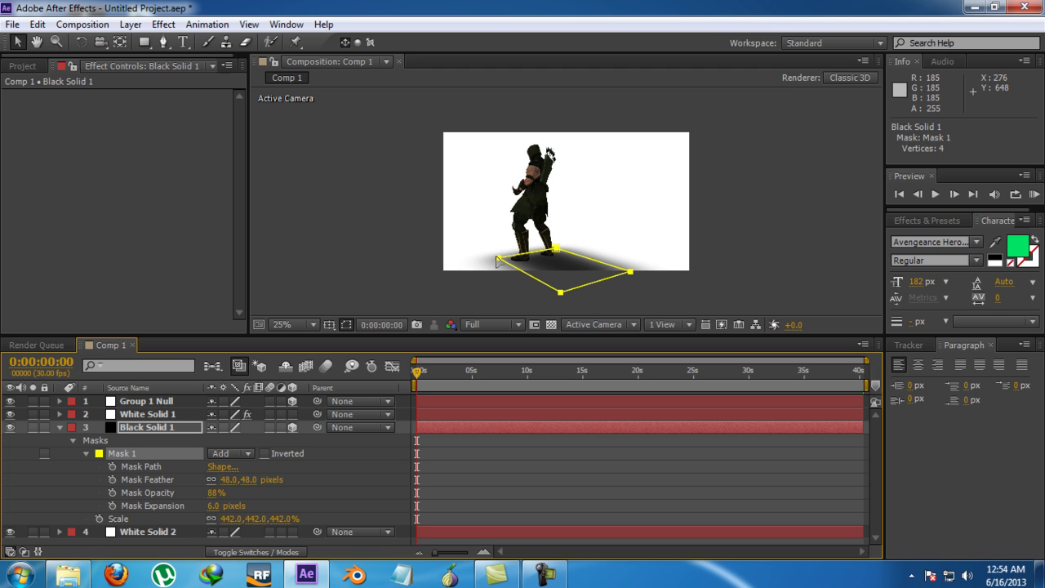
drag(506, 263, 502, 262)
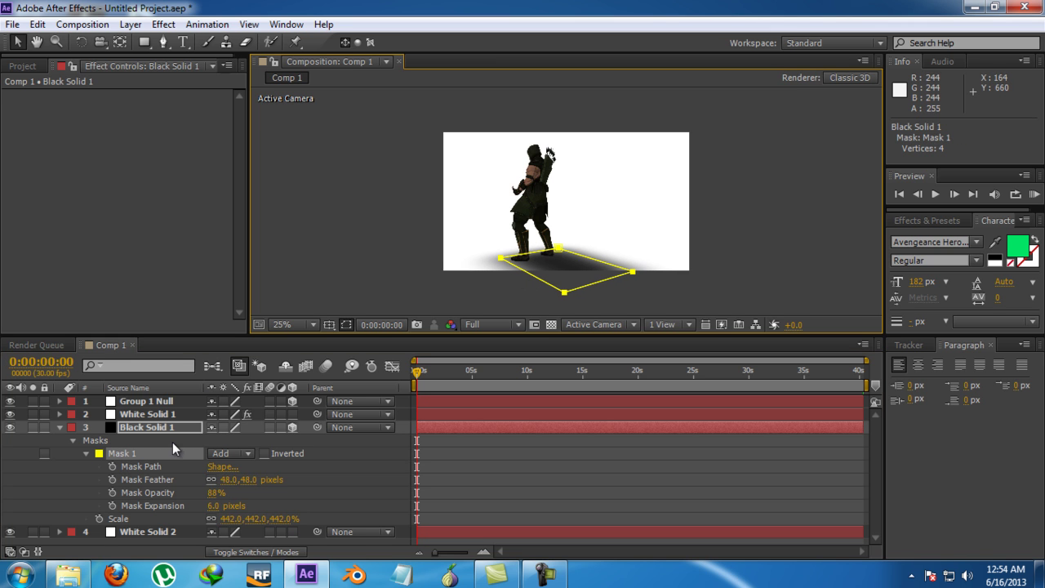
key(Up)
key(Up)
key(Up)
key(Down)
key(Down)
key(Down)
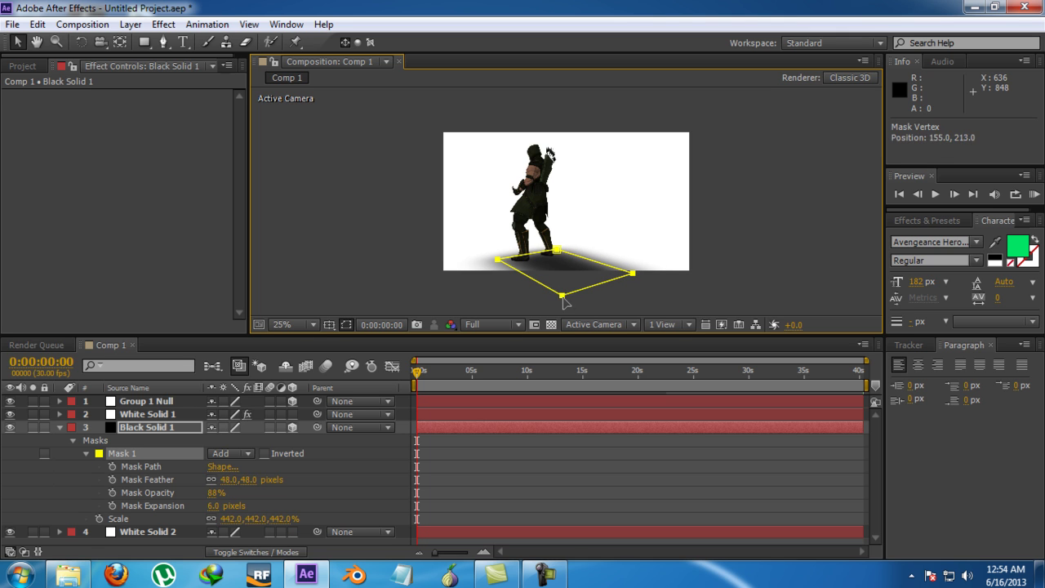
click(147, 428)
drag(499, 259, 544, 253)
drag(632, 273, 590, 270)
click(364, 272)
click(364, 265)
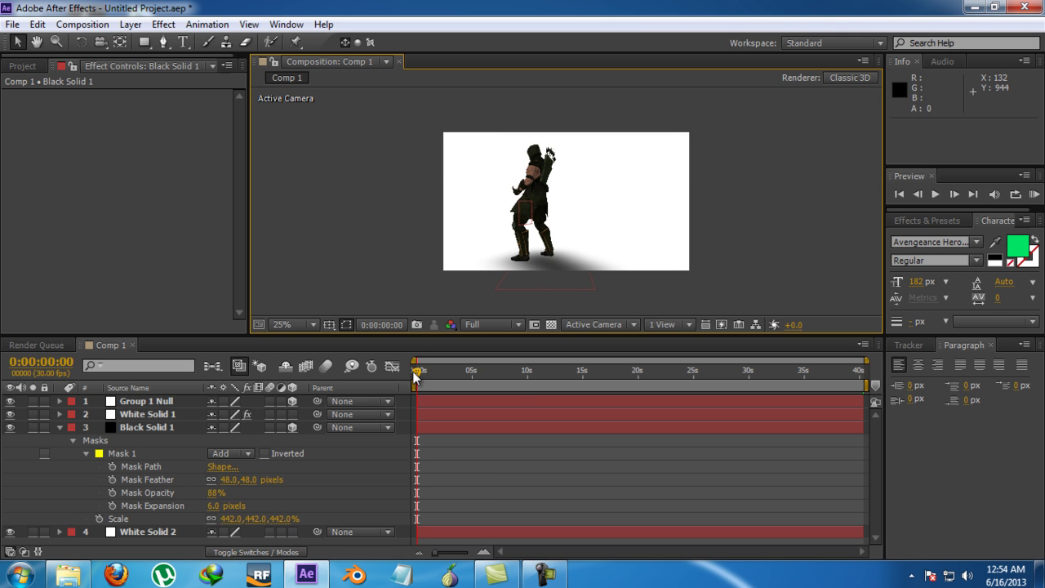
Step: At 0:00:01:03, move the shadow solid left under the crouching character
drag(417, 373, 429, 370)
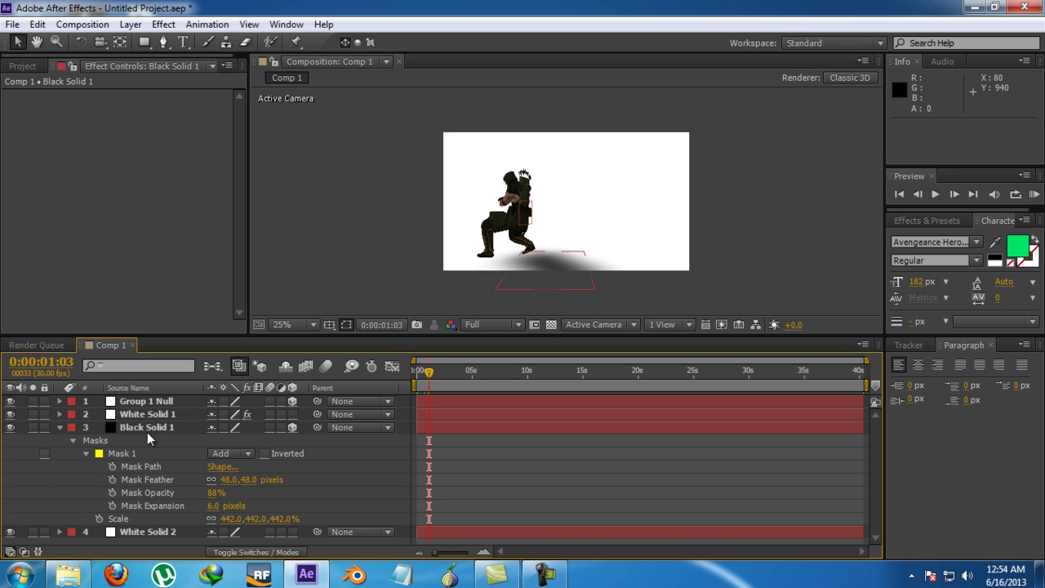
click(564, 261)
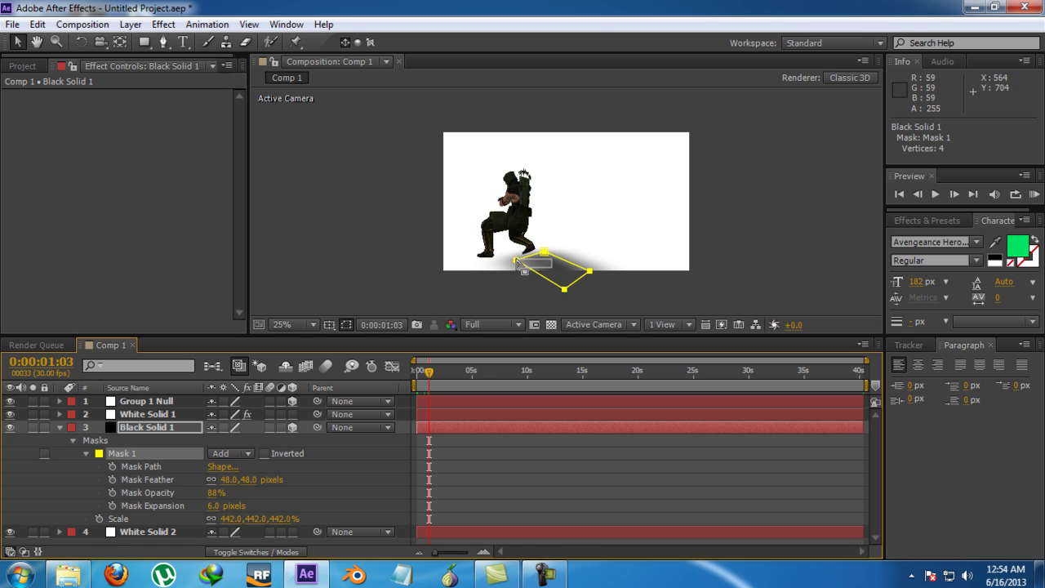
drag(542, 264, 515, 261)
Step: Back at the first frame, shift Black Solid 1 right and down so the shadow extends right of the feet
drag(429, 372, 416, 376)
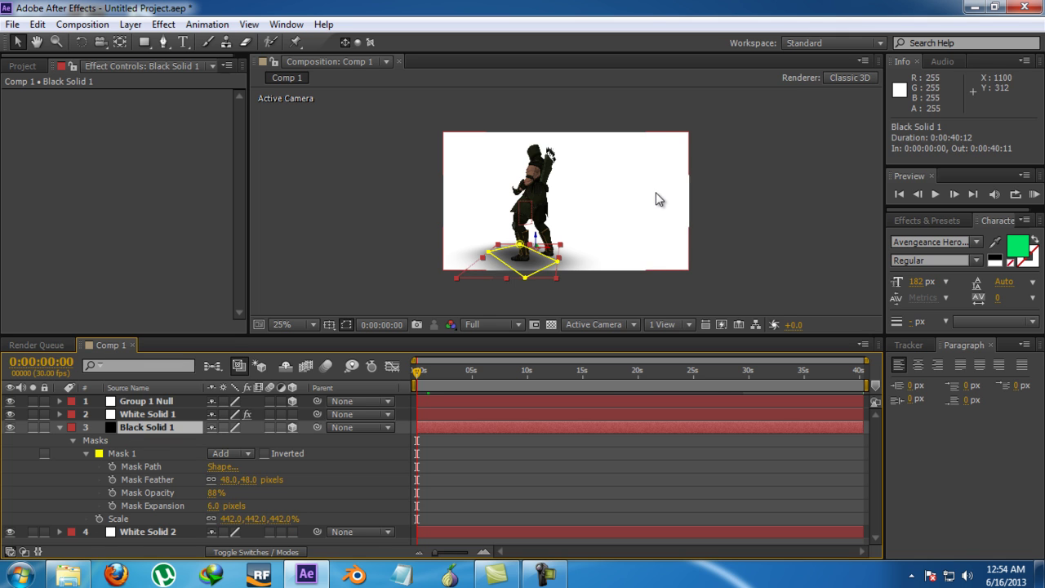
click(616, 247)
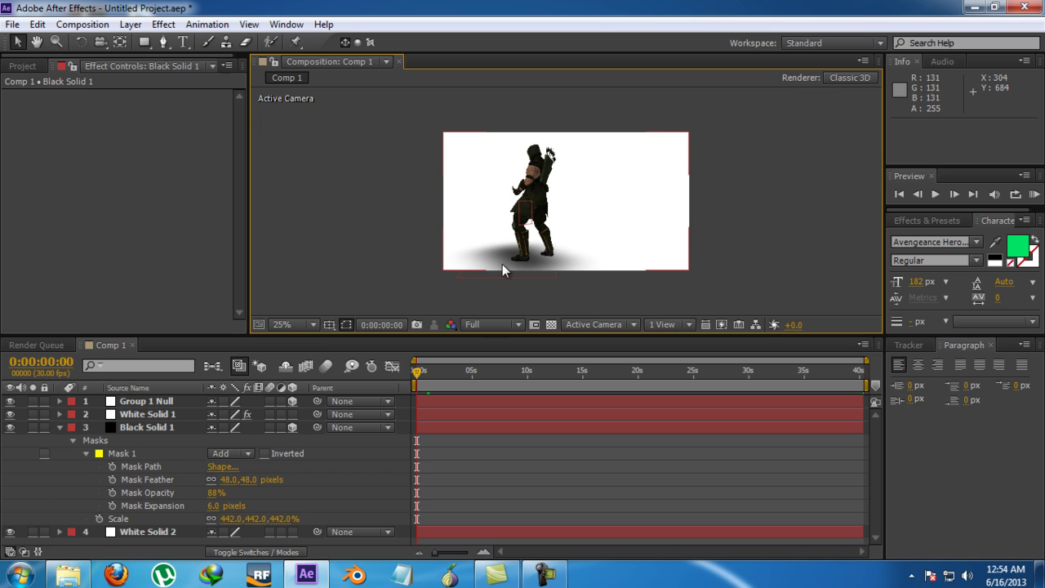
click(162, 429)
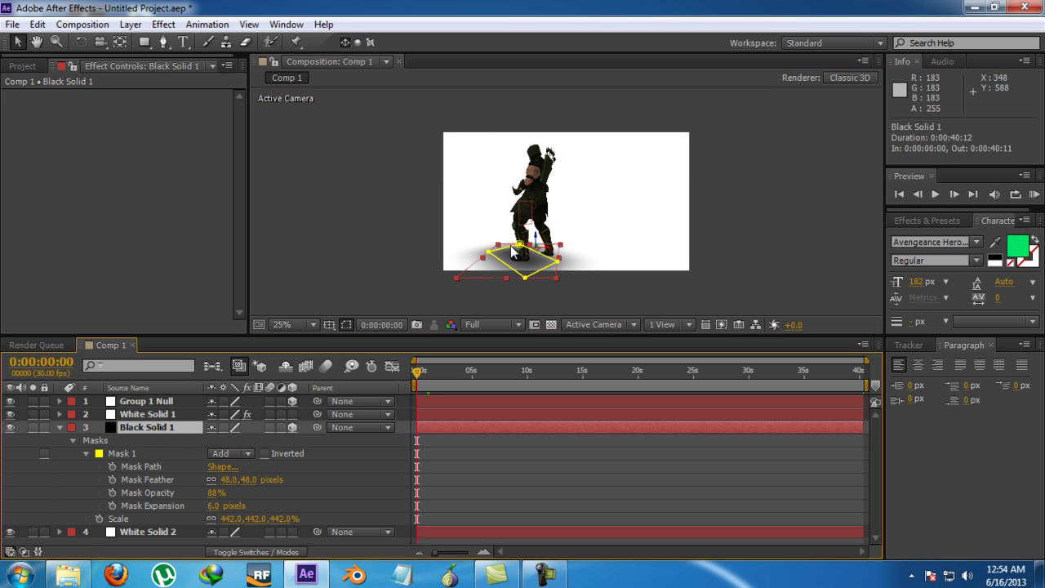
drag(524, 260, 550, 274)
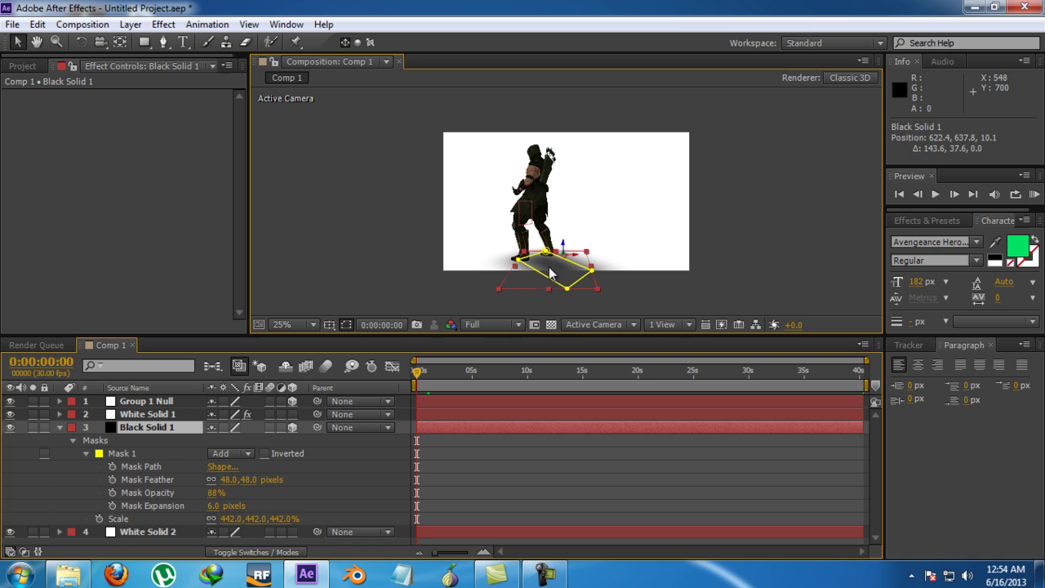
click(403, 309)
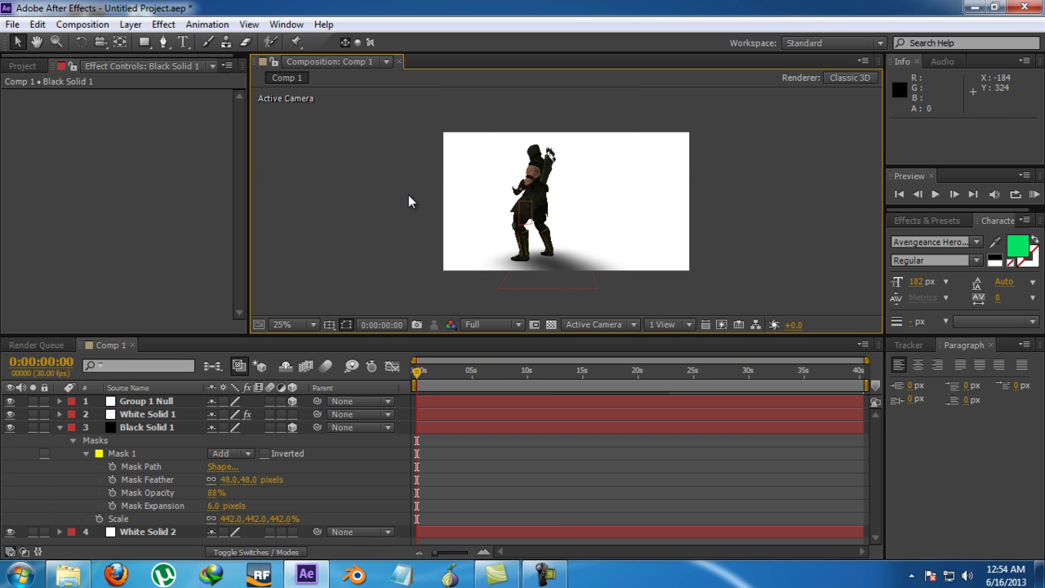
click(160, 428)
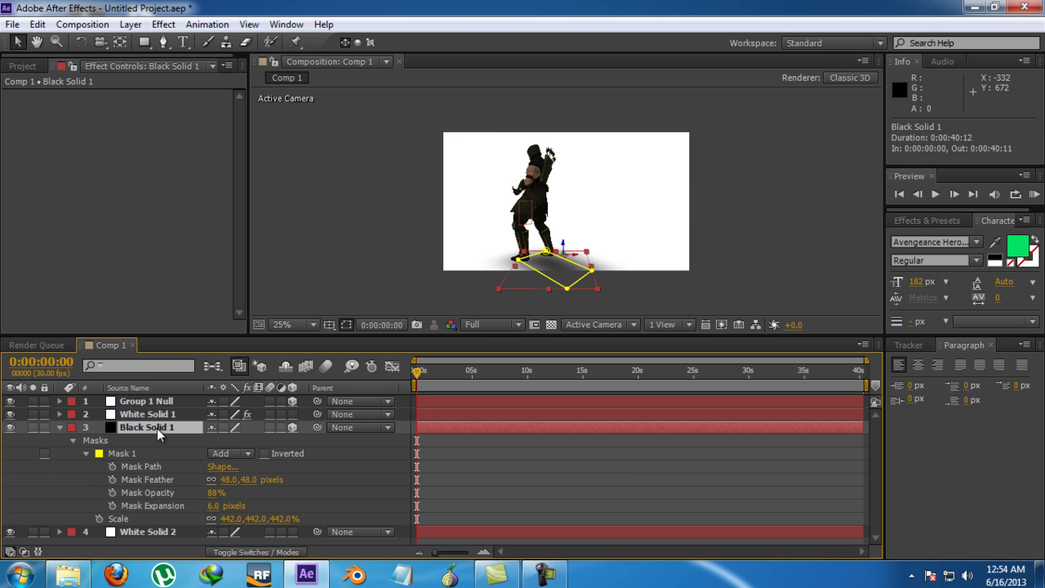
Step: Delete Black Solid 1 and duplicate the White Solid 1 character layer
key(Delete)
click(153, 414)
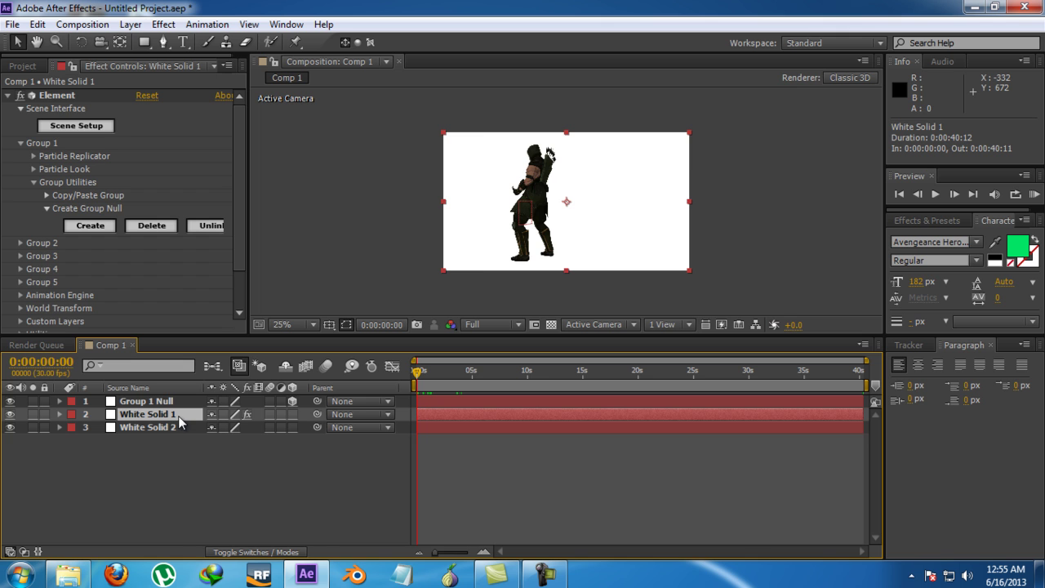
key(ctrl+d)
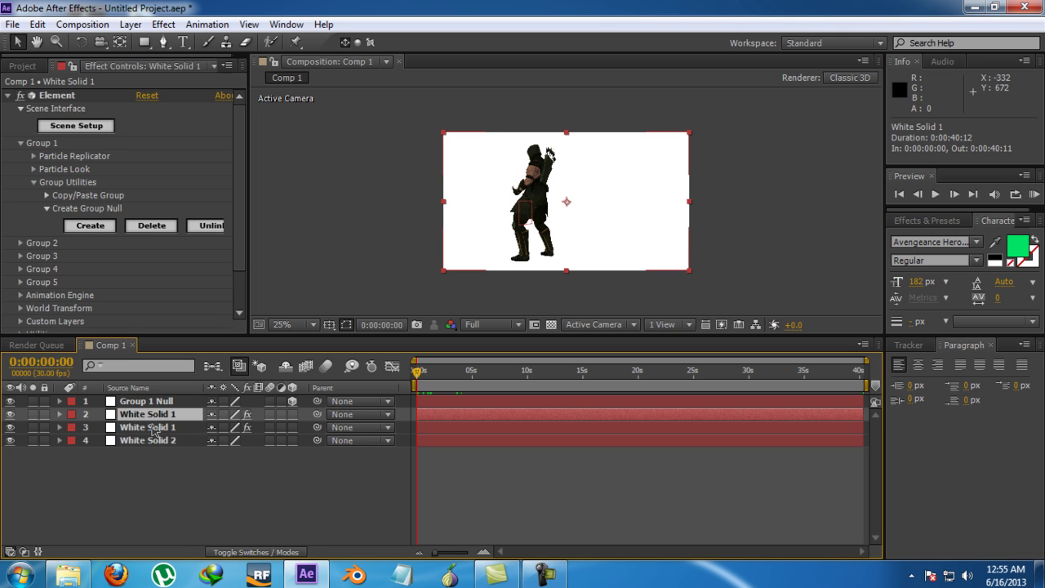
click(153, 427)
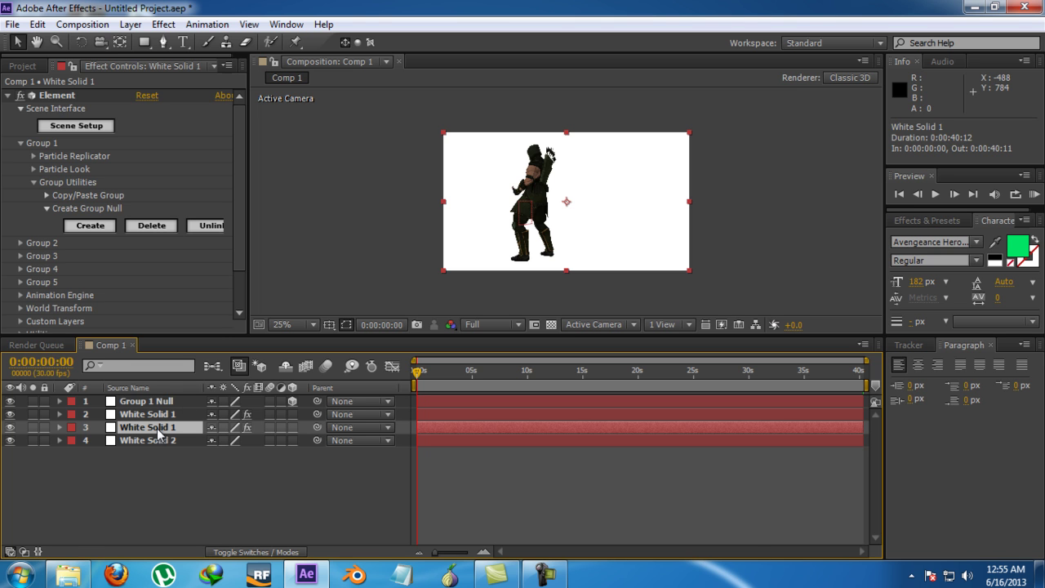
Step: Pre-compose the duplicate with all attributes into White Solid 1 Comp 1, and nudge Group 1 Null to 475.9, 360.0, -303.0
click(130, 25)
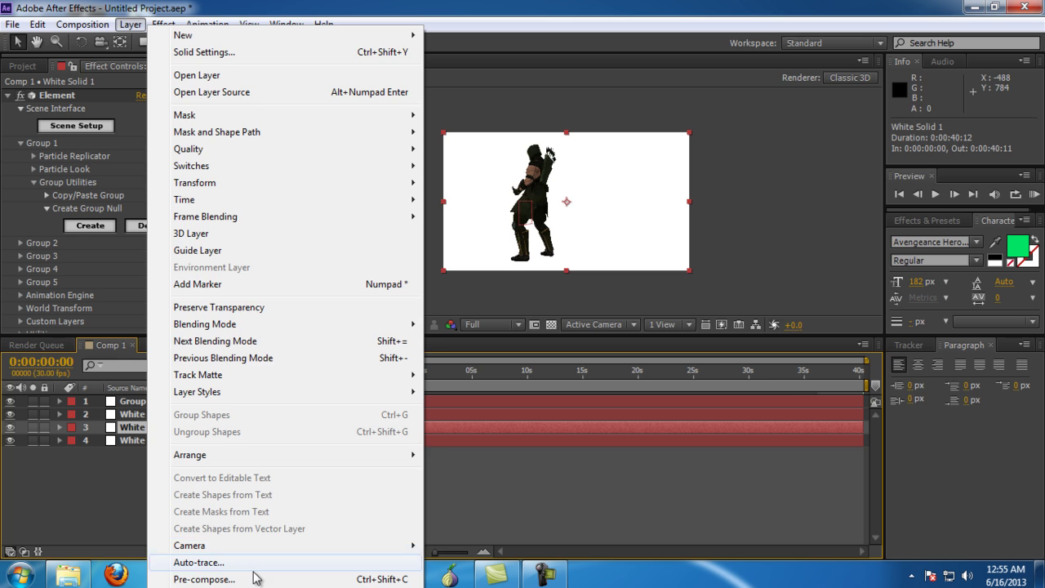
click(204, 579)
click(442, 294)
click(565, 365)
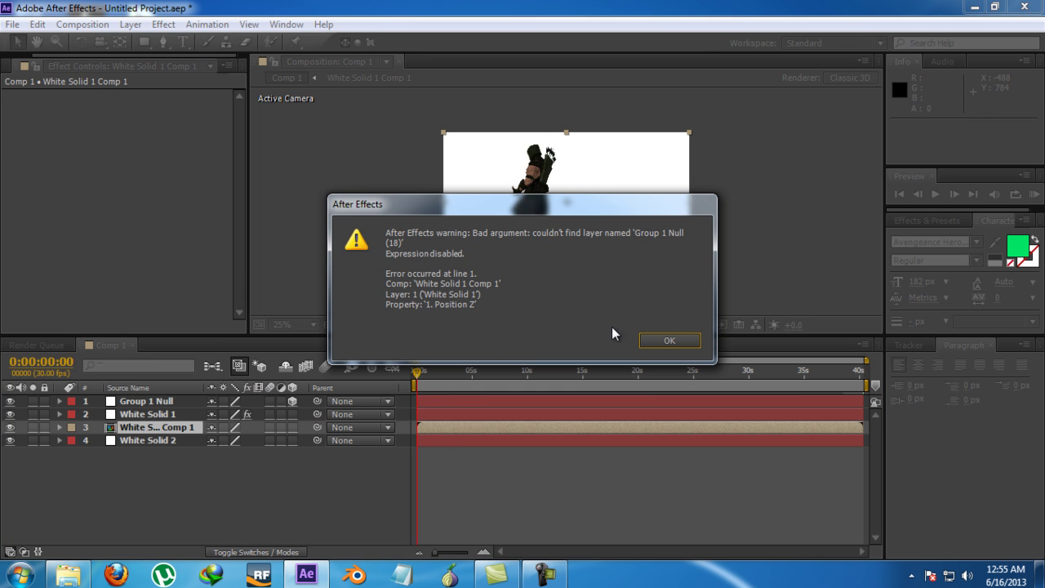
click(670, 340)
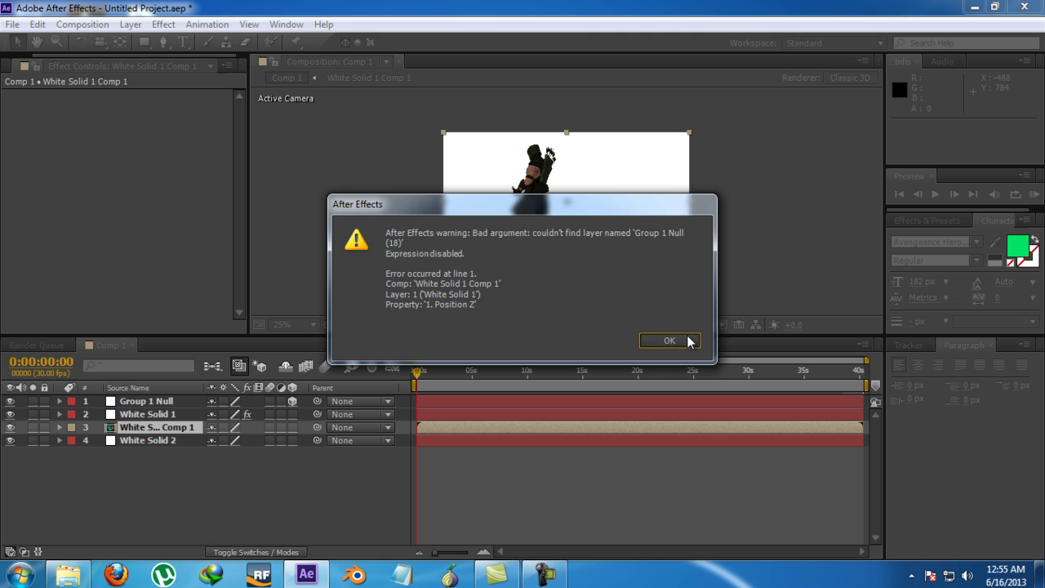
click(142, 401)
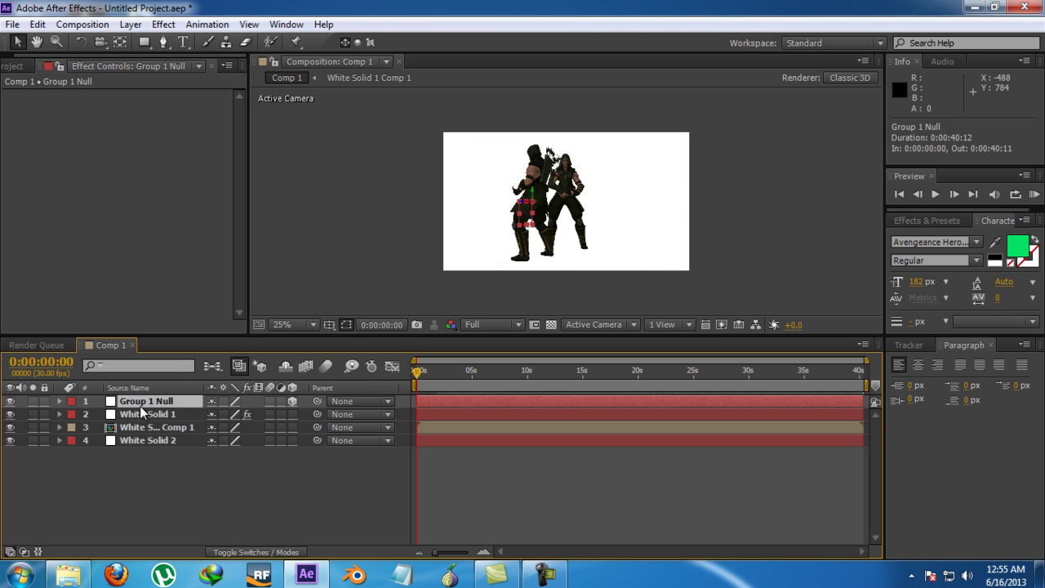
drag(527, 208, 518, 211)
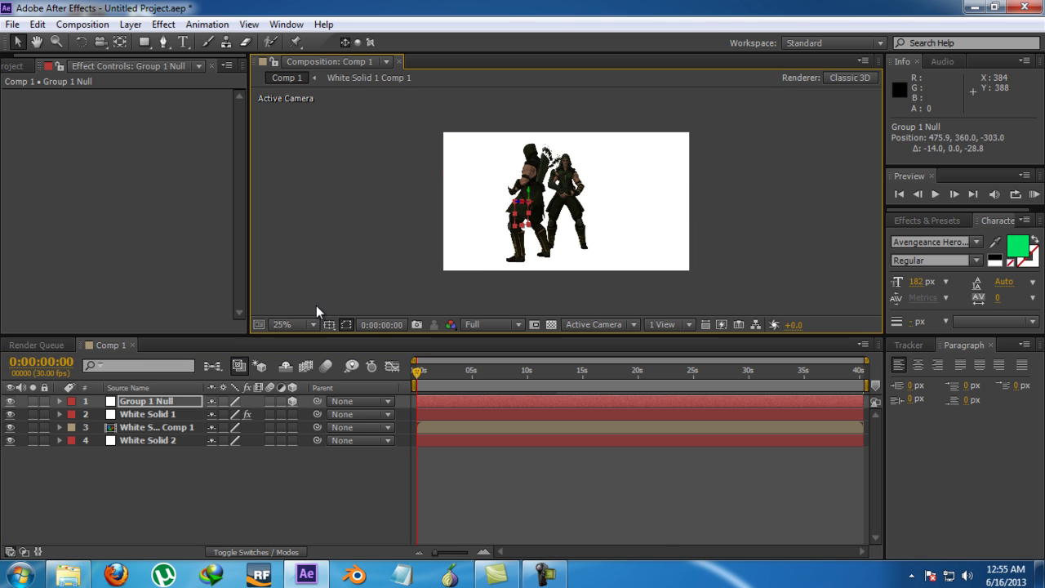
Step: Inside White Solid 1 Comp 1, add a white FFFFFF solid, White Solid 3, beneath White Solid 1
double_click(143, 428)
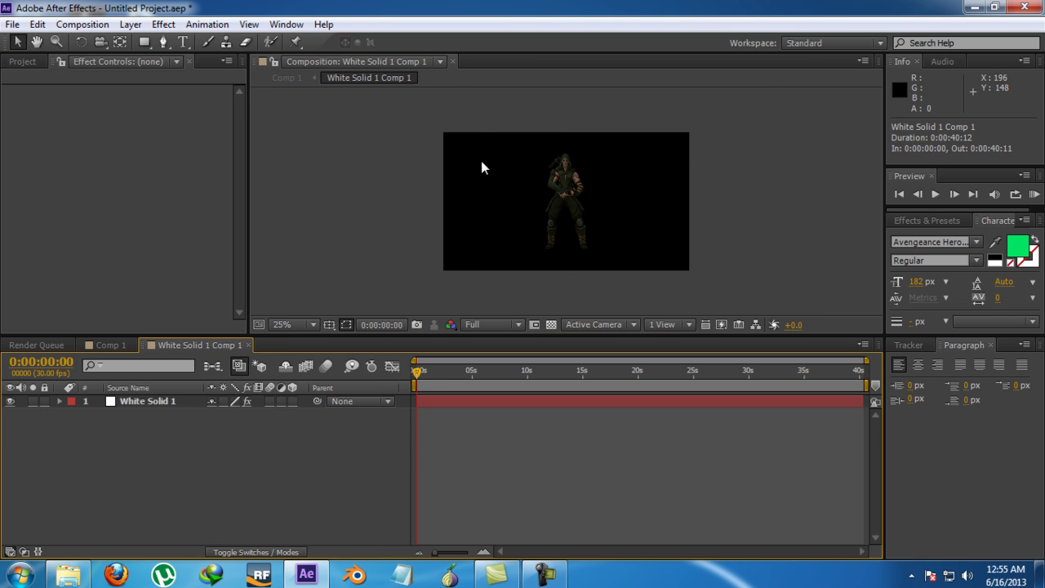
click(131, 24)
mouse_move(197, 35)
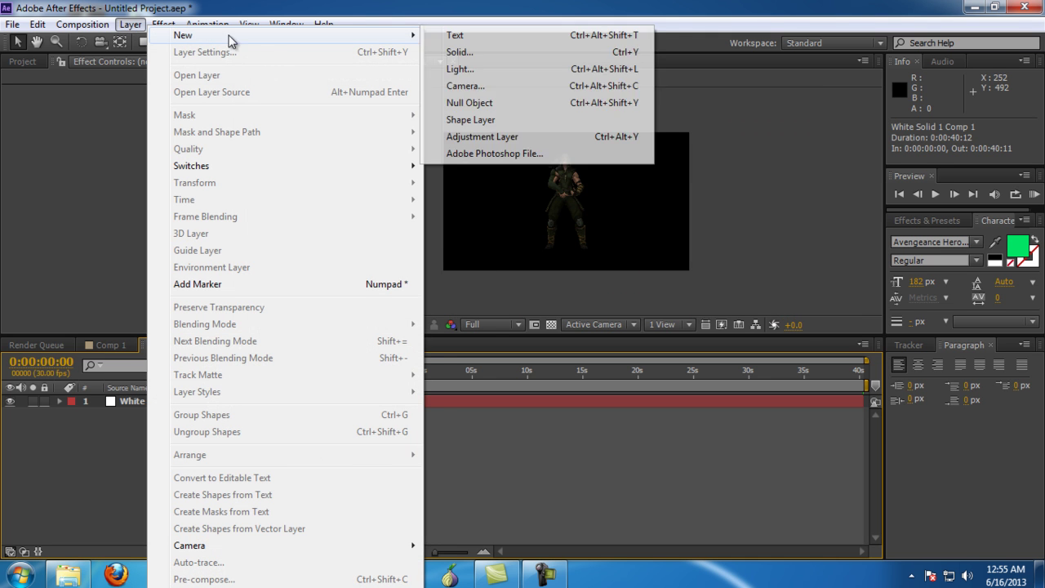
click(462, 51)
click(483, 321)
drag(629, 342, 463, 261)
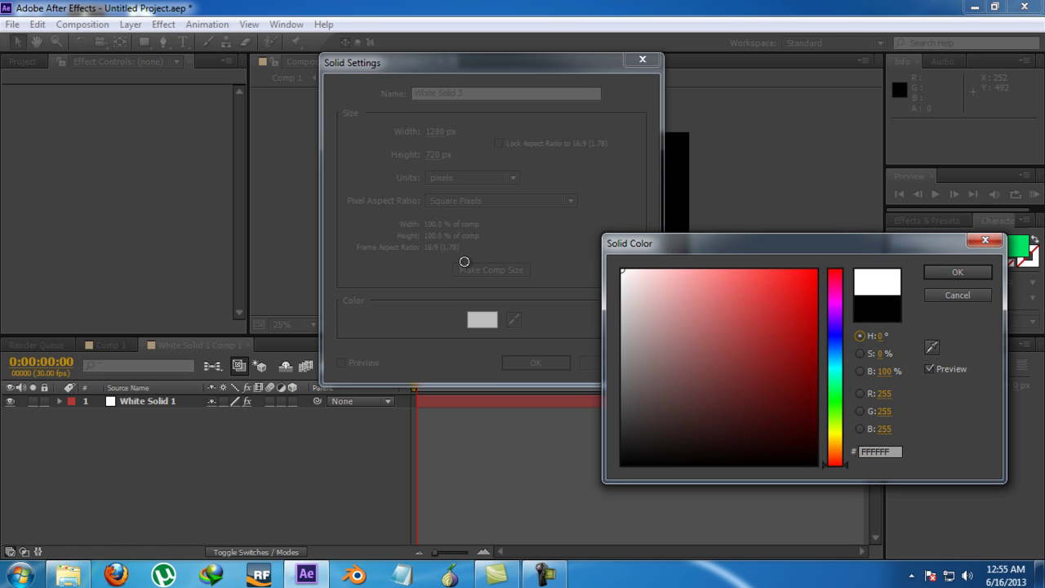
click(957, 272)
click(536, 363)
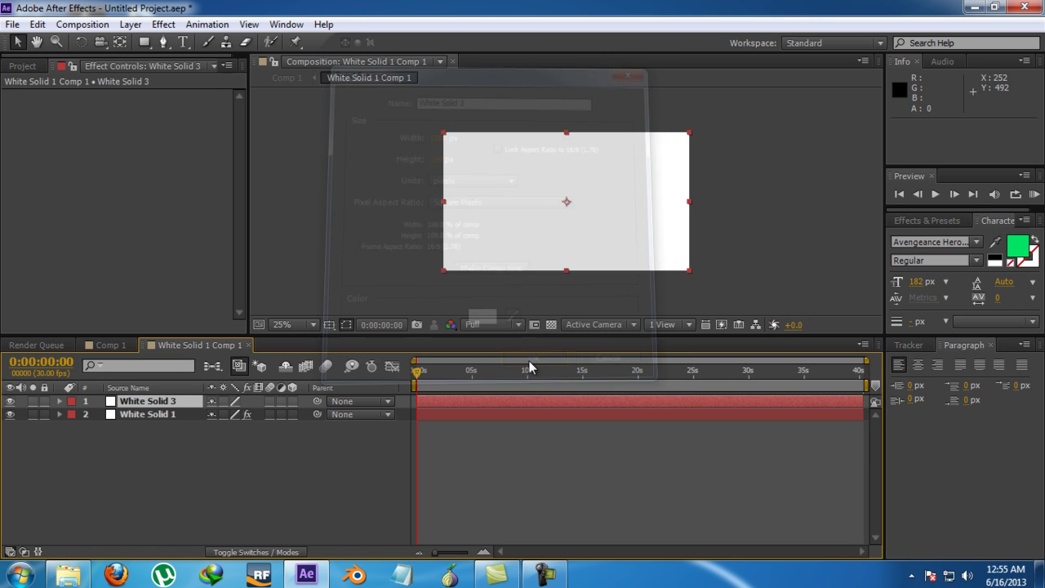
drag(133, 406, 129, 423)
click(126, 401)
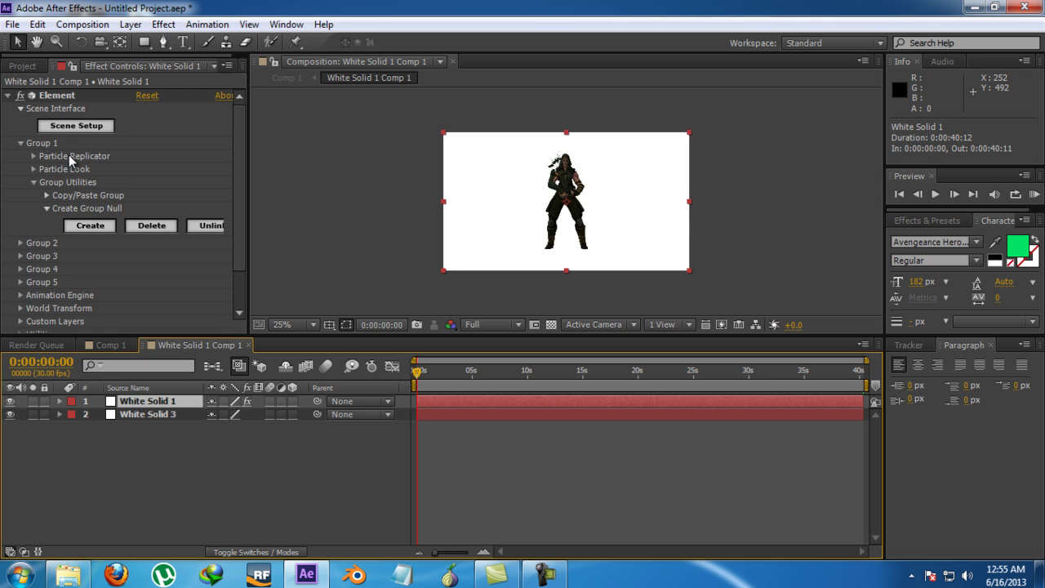
Step: In Element Scene Setup, reset the Green_Arrow material and set its diffuse colour to black
click(77, 126)
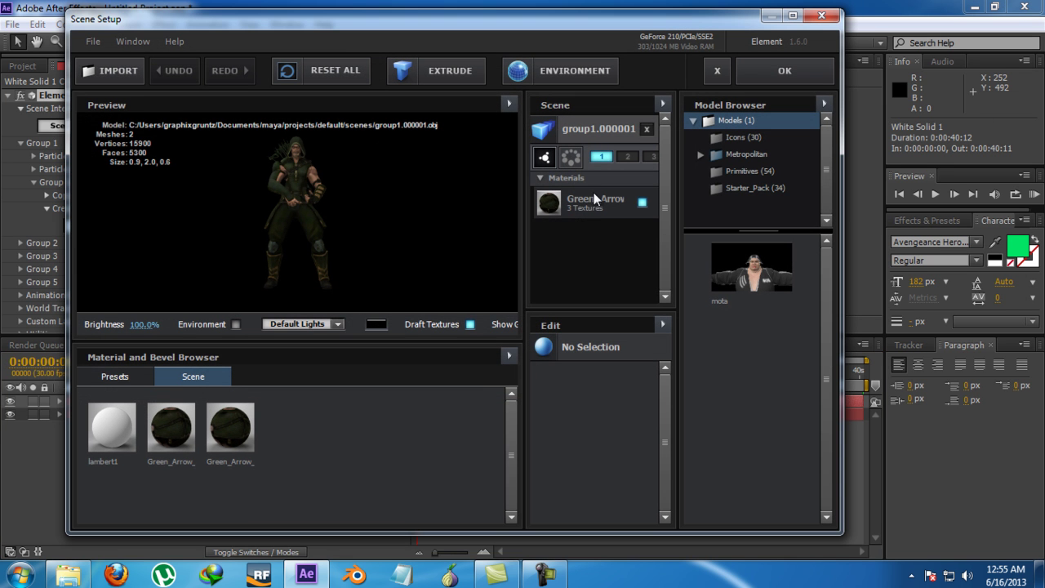
click(595, 208)
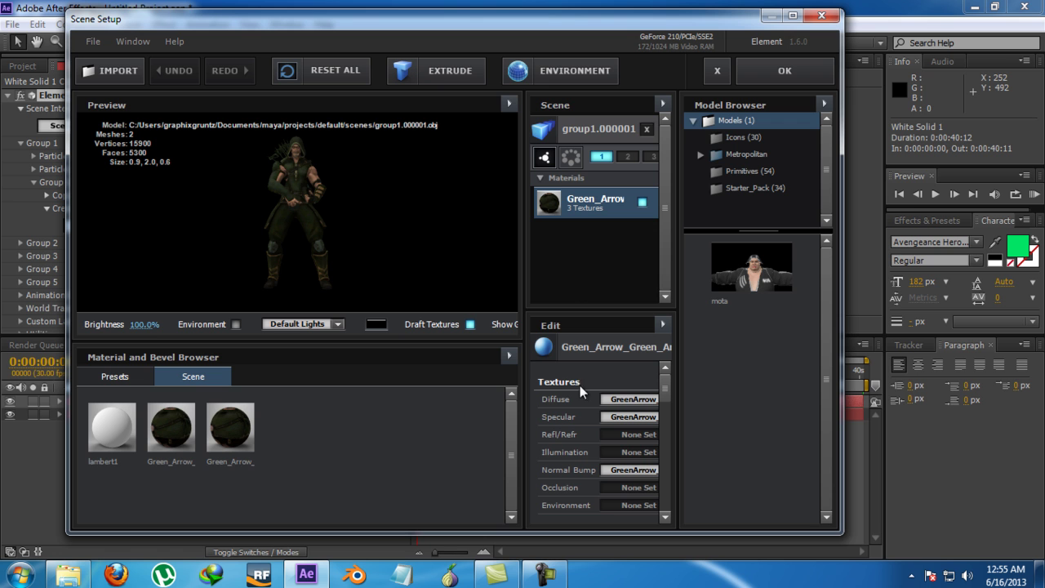
right_click(592, 203)
click(601, 213)
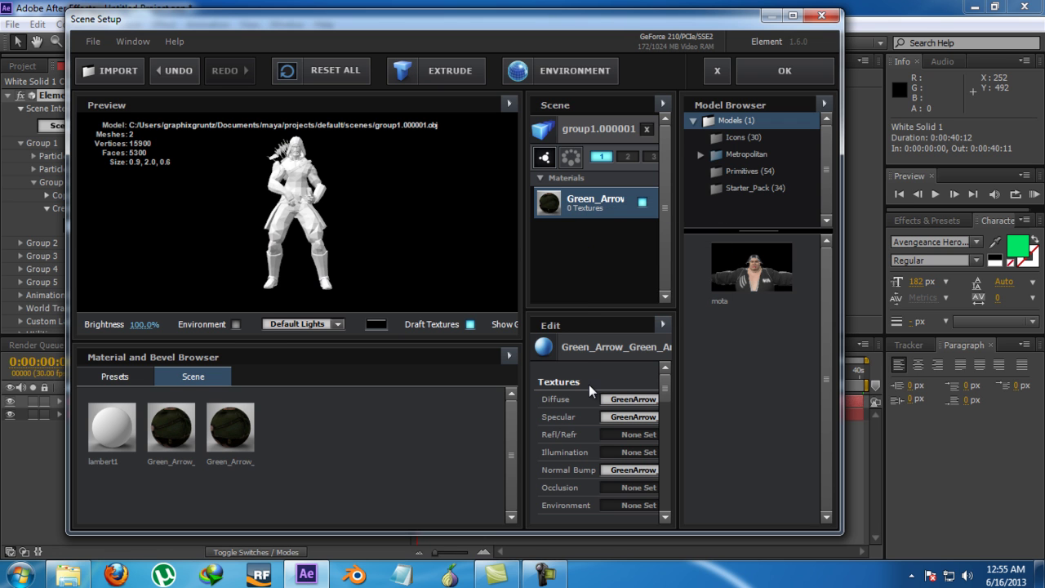
scroll(589, 385, down, 3)
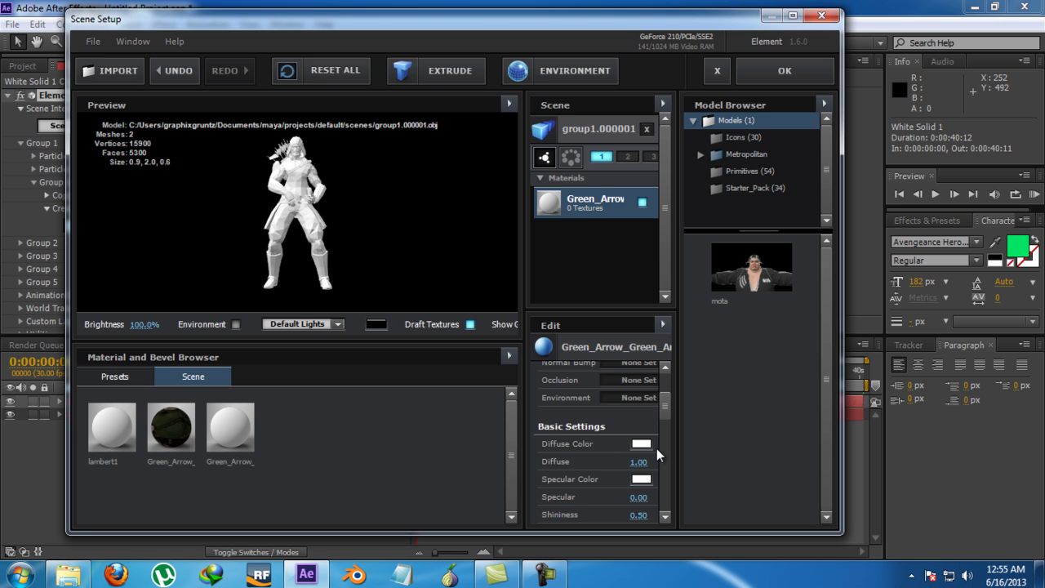
click(642, 444)
drag(642, 448, 488, 558)
click(758, 539)
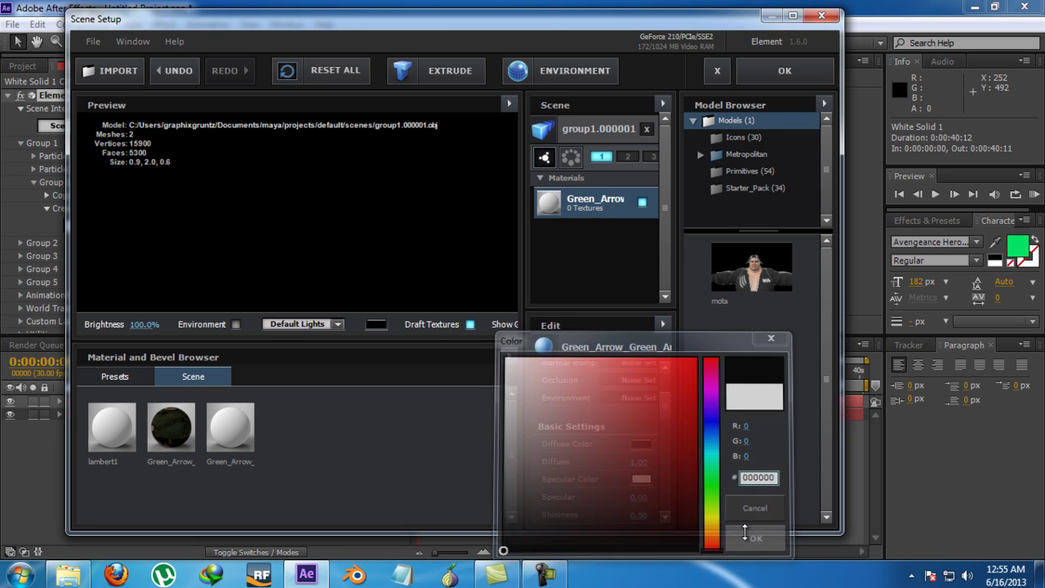
click(784, 70)
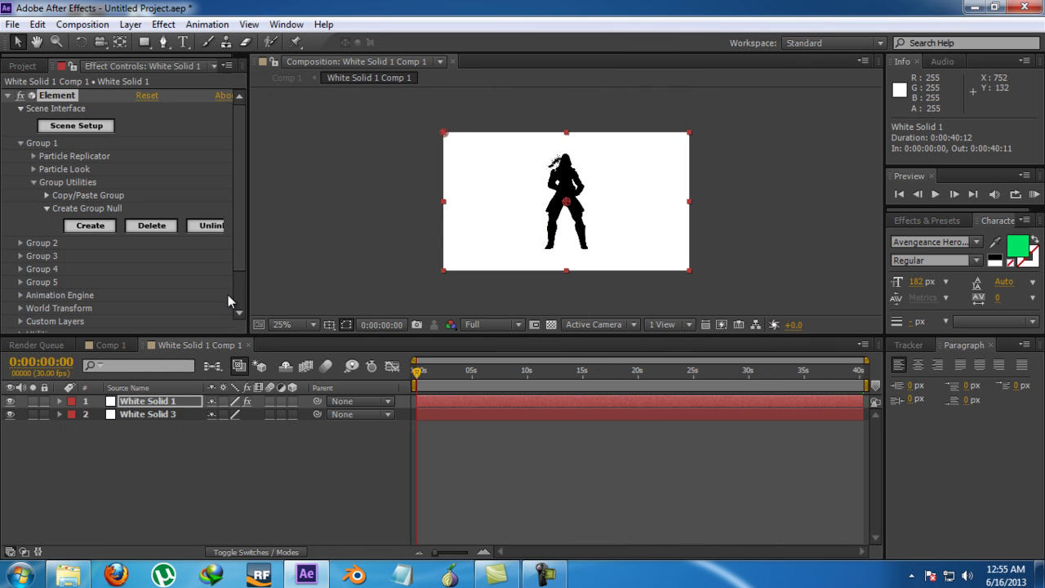
Step: Create Group 1 Null for the character and move it in depth and upward to keep the figure in frame
click(169, 402)
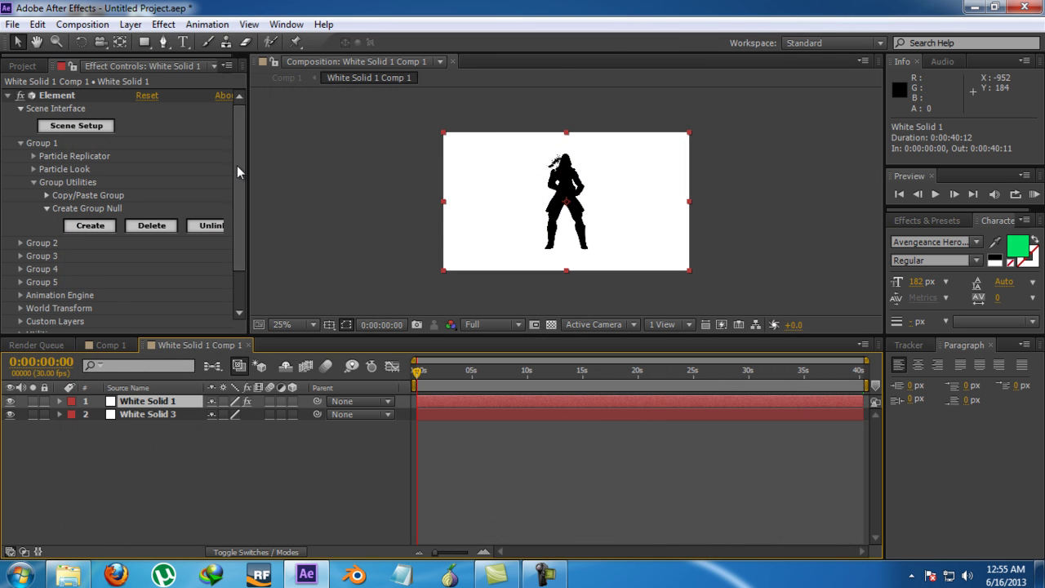
click(77, 227)
click(124, 403)
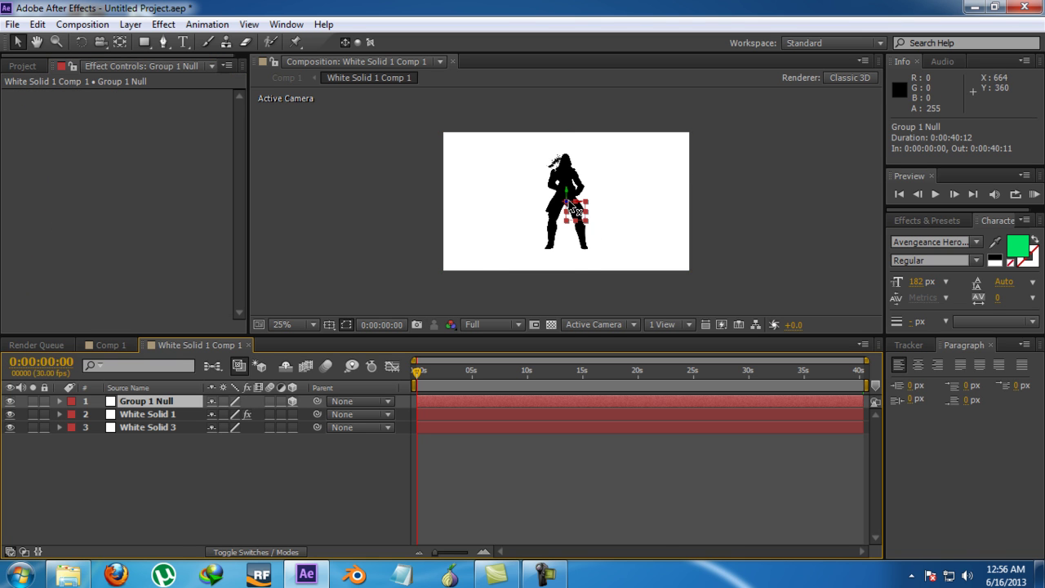
drag(572, 204, 614, 163)
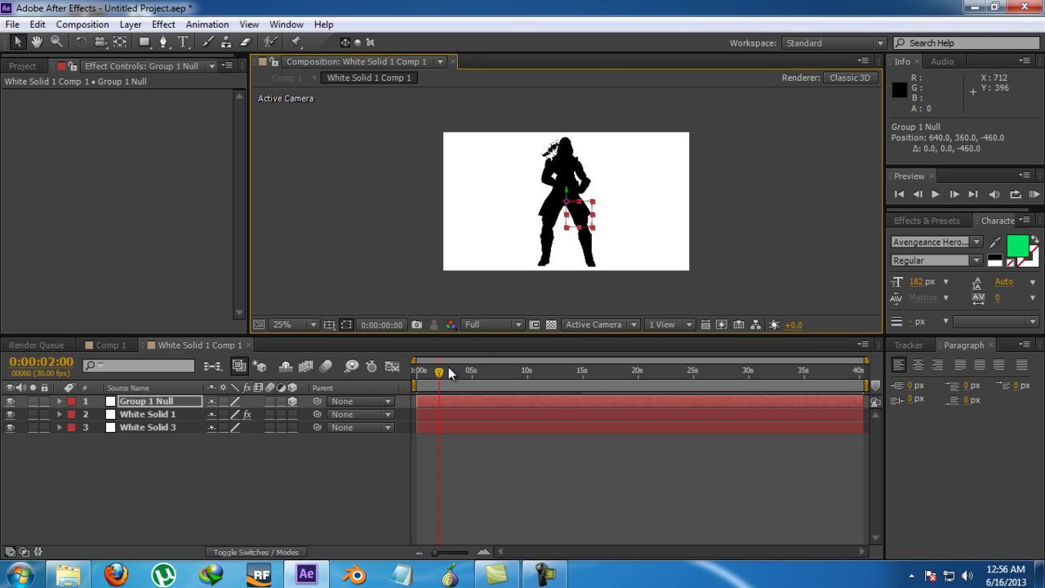
drag(451, 369, 465, 372)
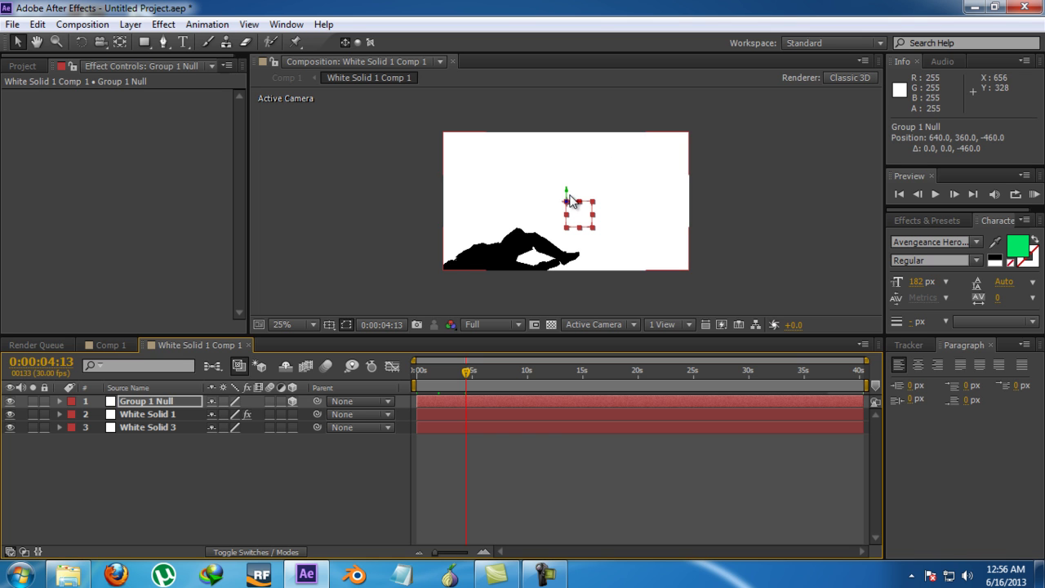
drag(571, 200, 572, 171)
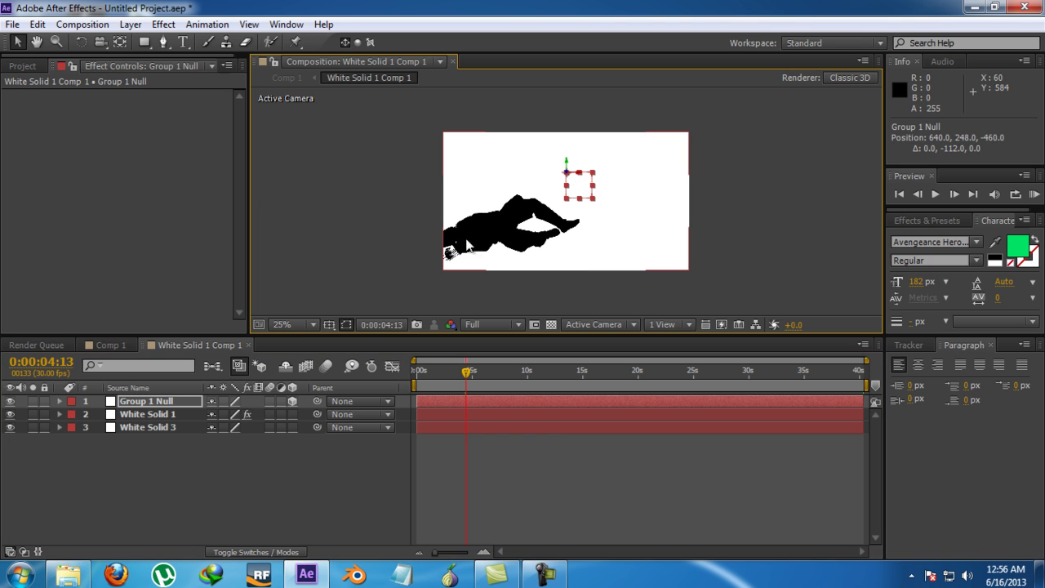
Step: Scale Group 1 Null to 71% and reposition it to 640.0, 328.0, -512.0
click(177, 399)
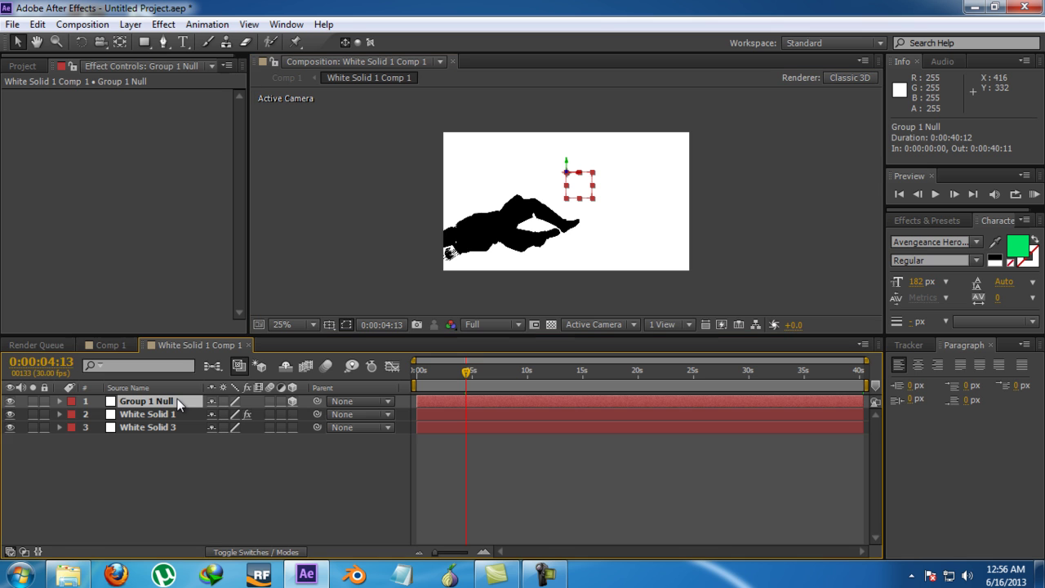
key(s)
drag(223, 415, 199, 415)
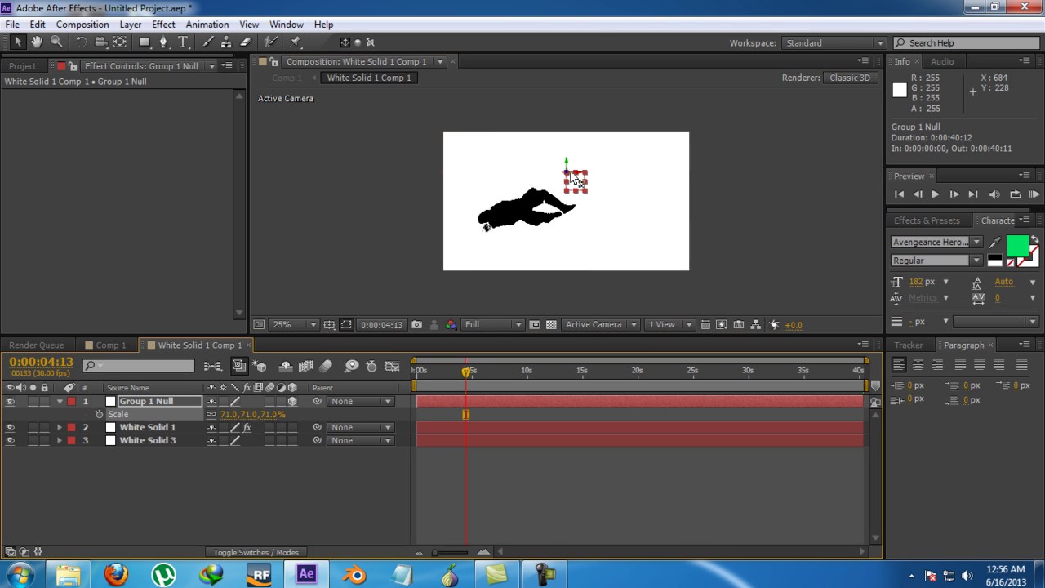
drag(574, 184, 597, 174)
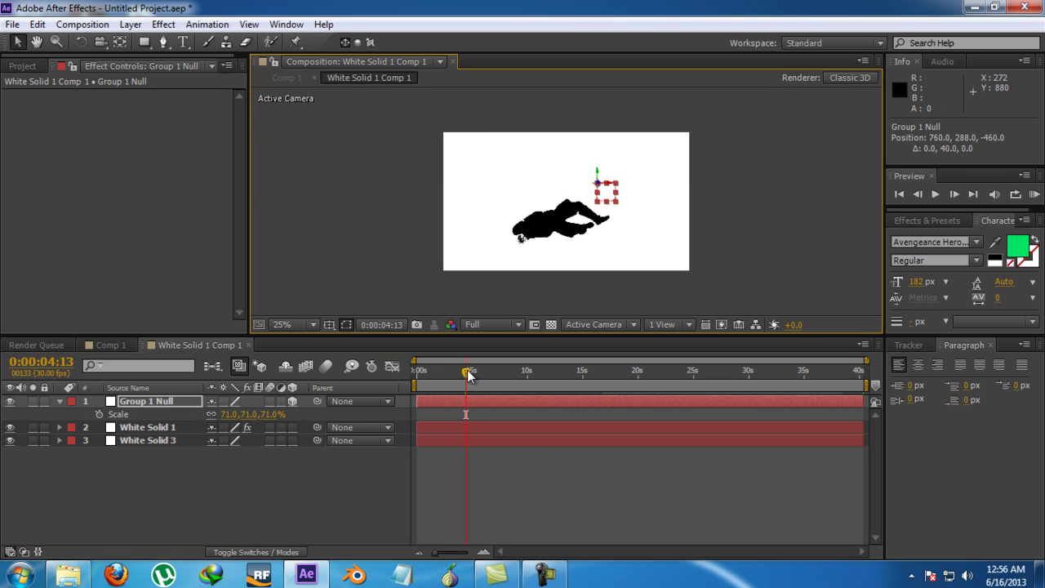
click(420, 371)
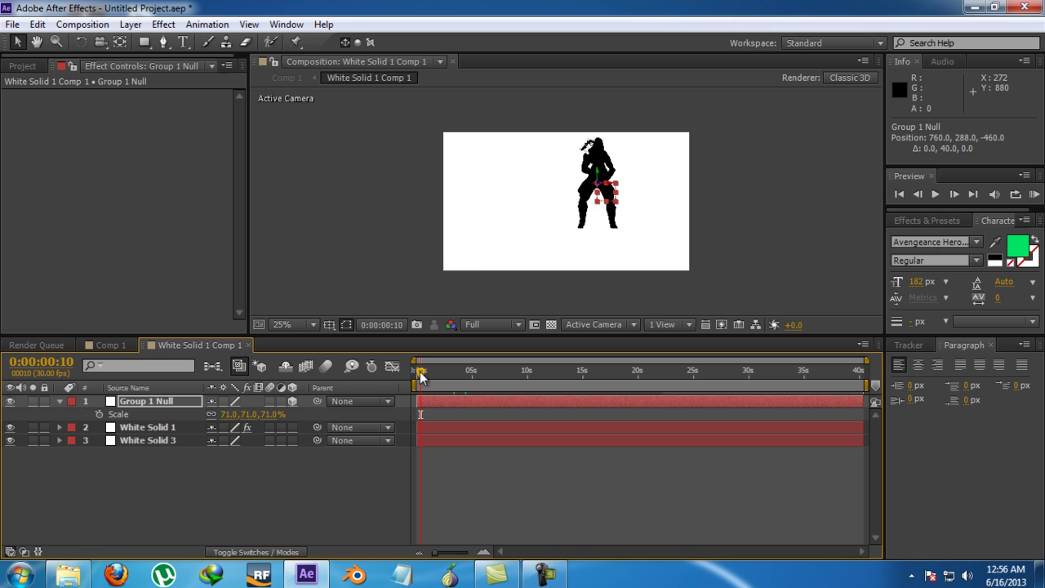
drag(603, 188, 593, 210)
drag(419, 371, 492, 374)
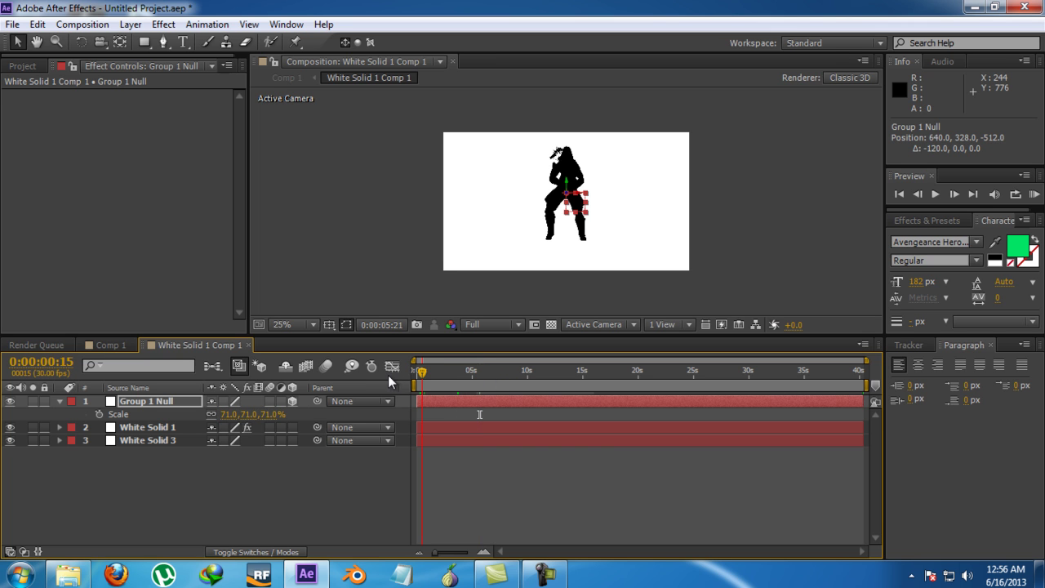
key(Home)
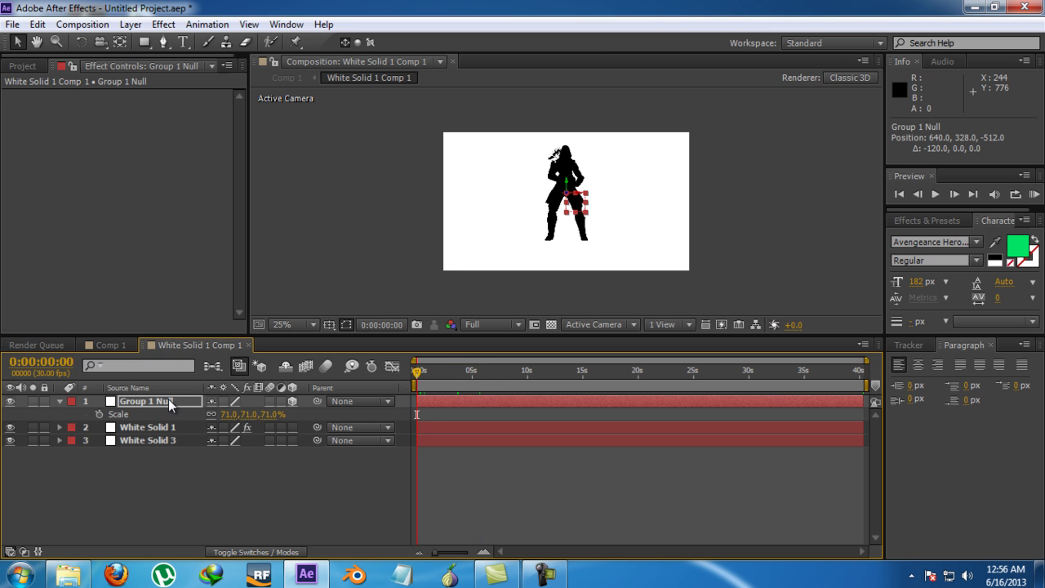
Step: In Comp 1, make the silhouette precomp layer 3D and rotate it flat onto the ground
click(111, 345)
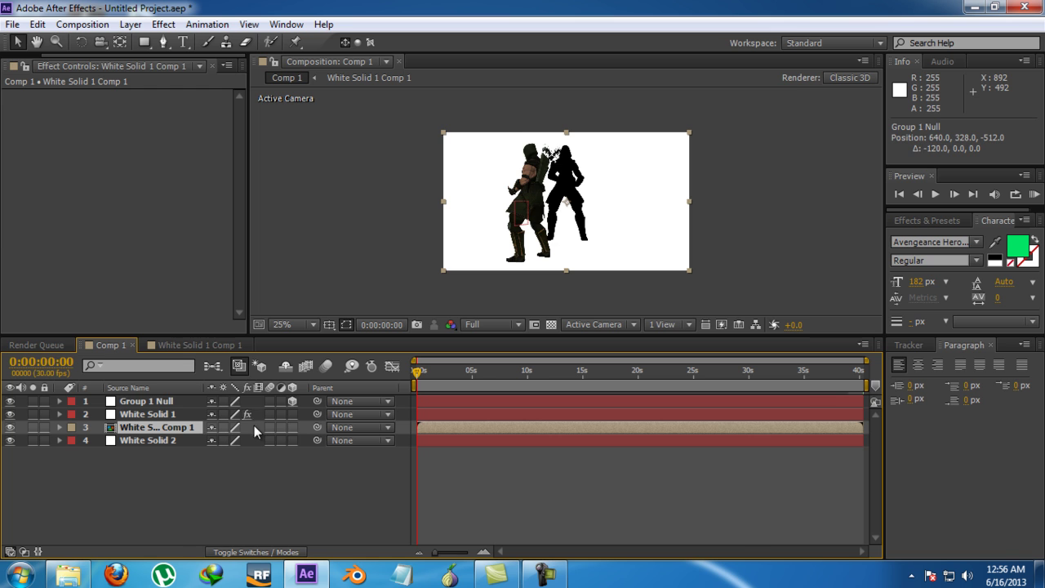
click(292, 426)
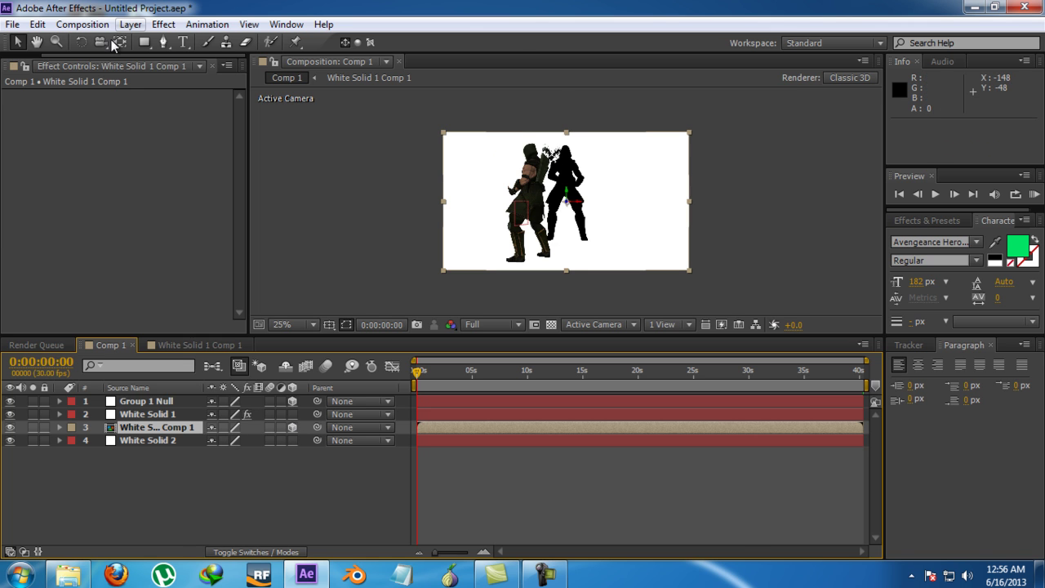
click(81, 45)
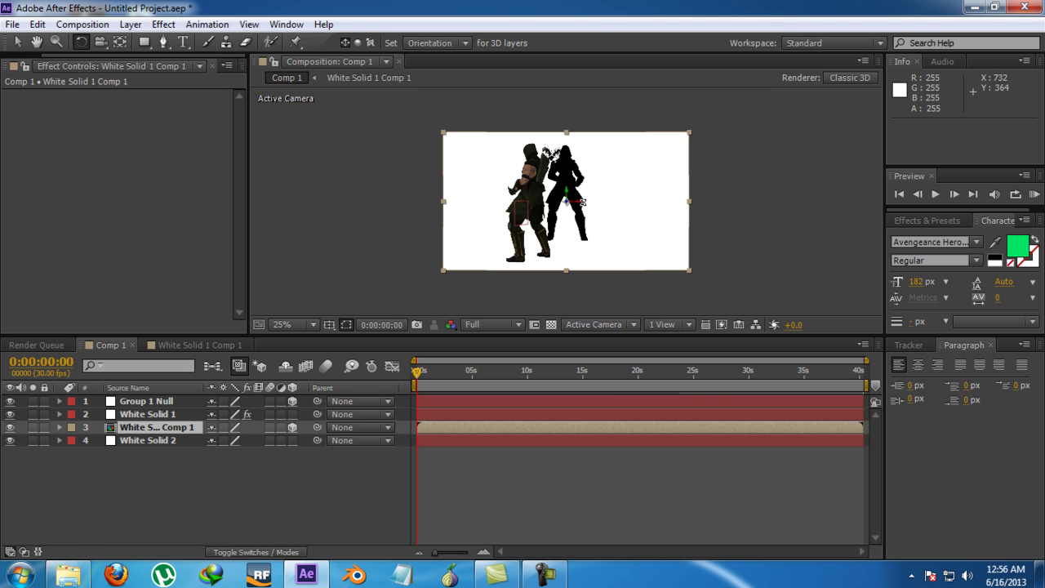
drag(578, 202, 560, 274)
click(17, 42)
Step: Check the shadow at 0:00:01:20, then scrub from the first frame to confirm it follows the dance
click(396, 238)
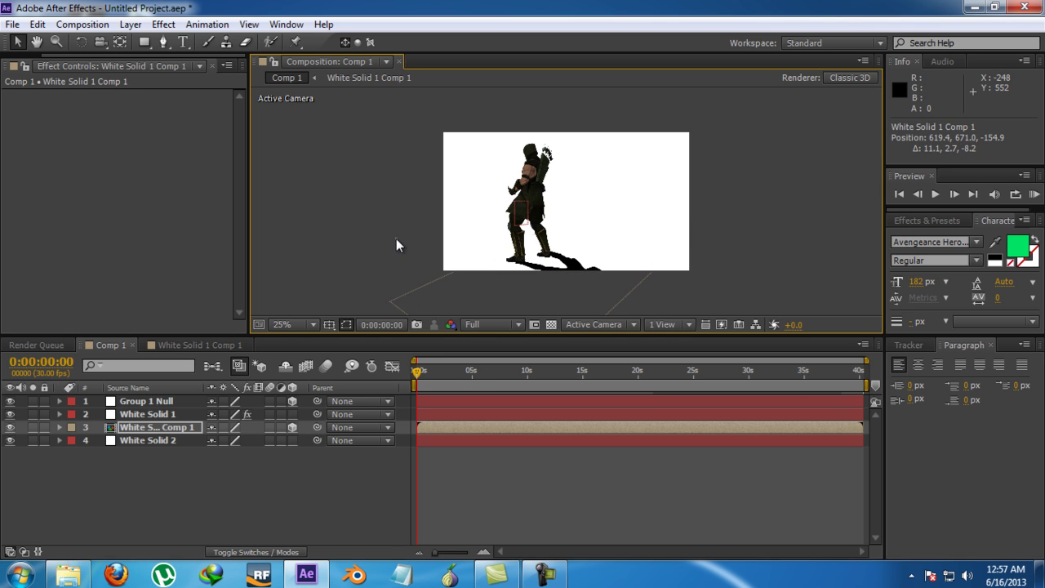
click(436, 371)
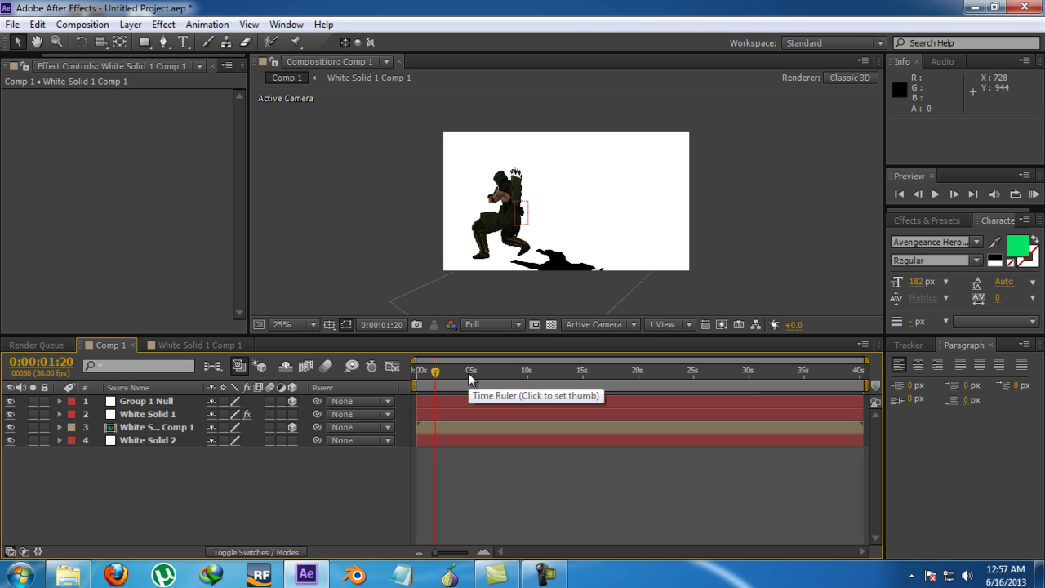
click(146, 399)
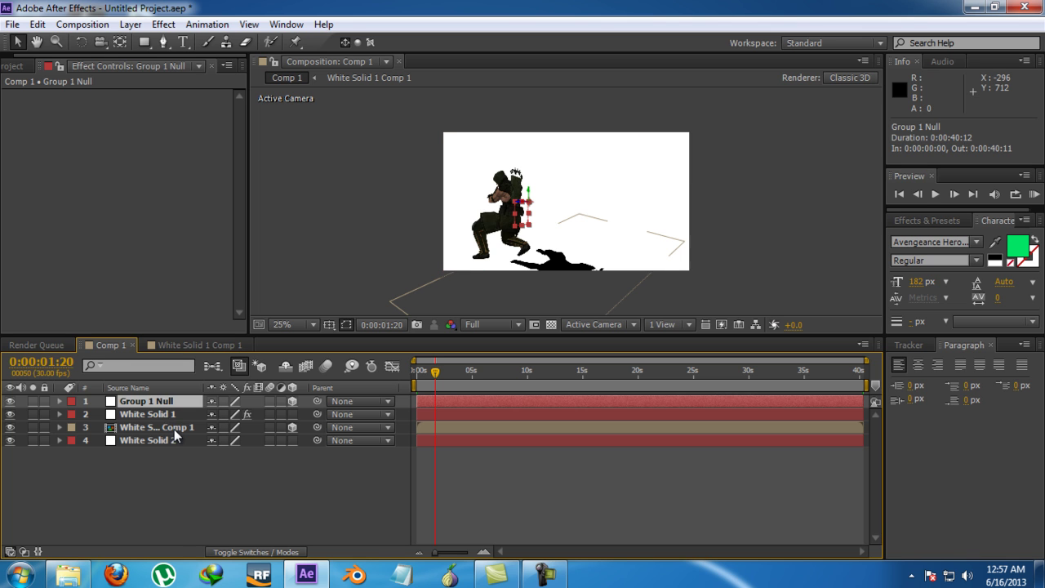
drag(174, 427, 516, 317)
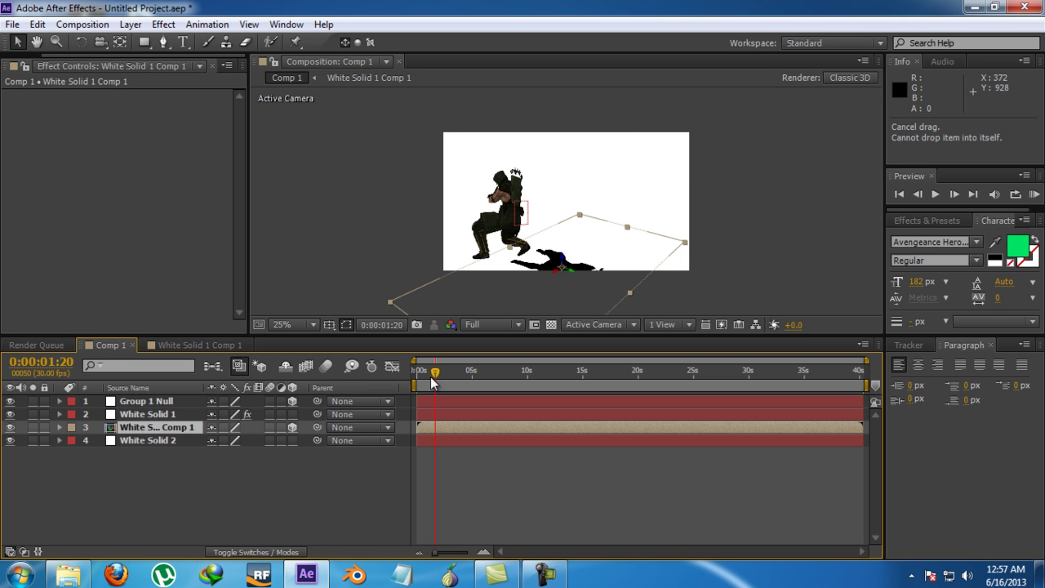
key(Home)
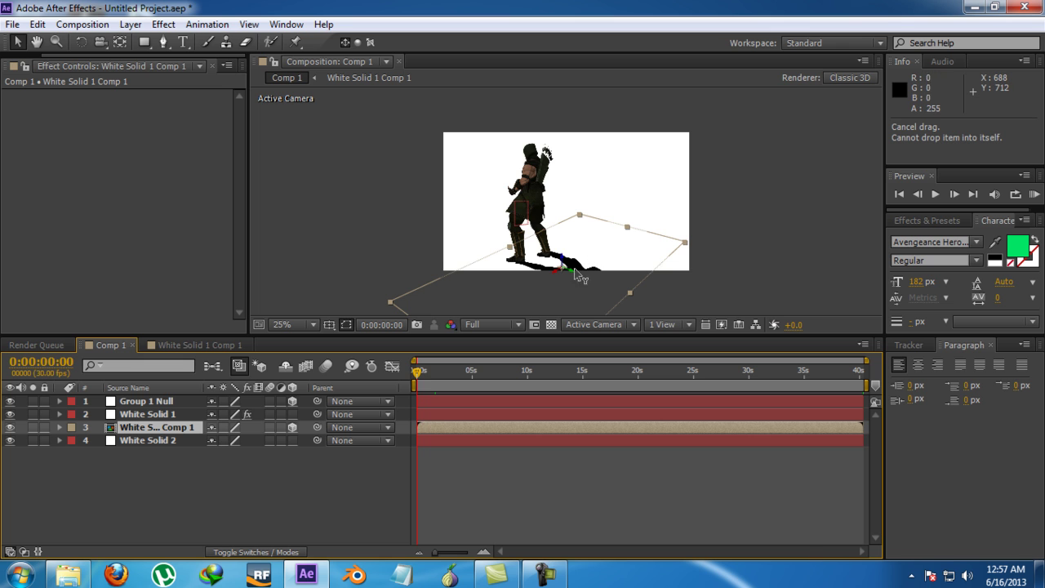
drag(422, 376, 469, 375)
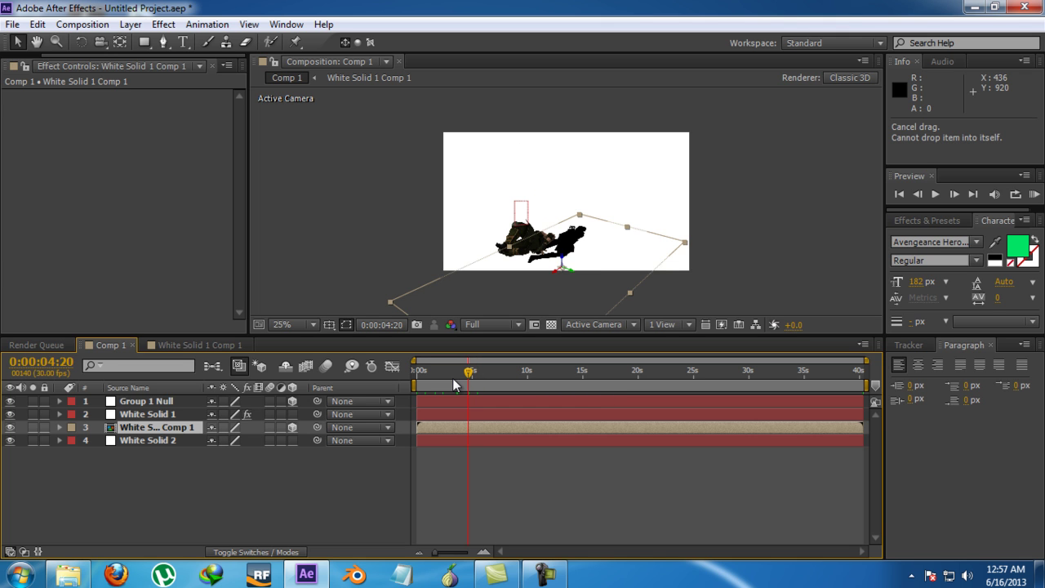
Step: End the work area at 0:00:04:22 and trim Comp 1 to the work area
key(Page_Down)
key(Page_Down)
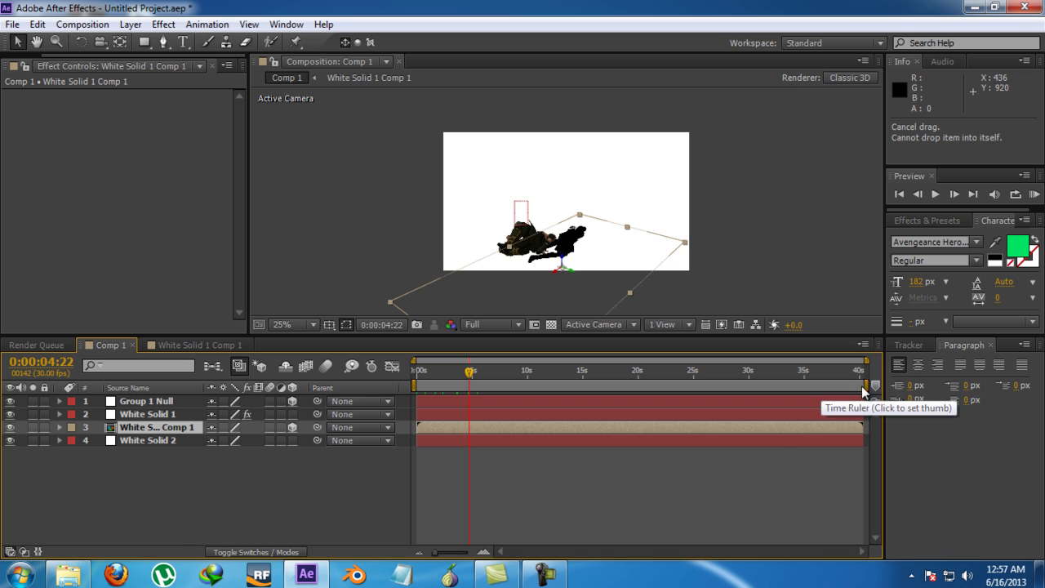
drag(861, 385, 471, 413)
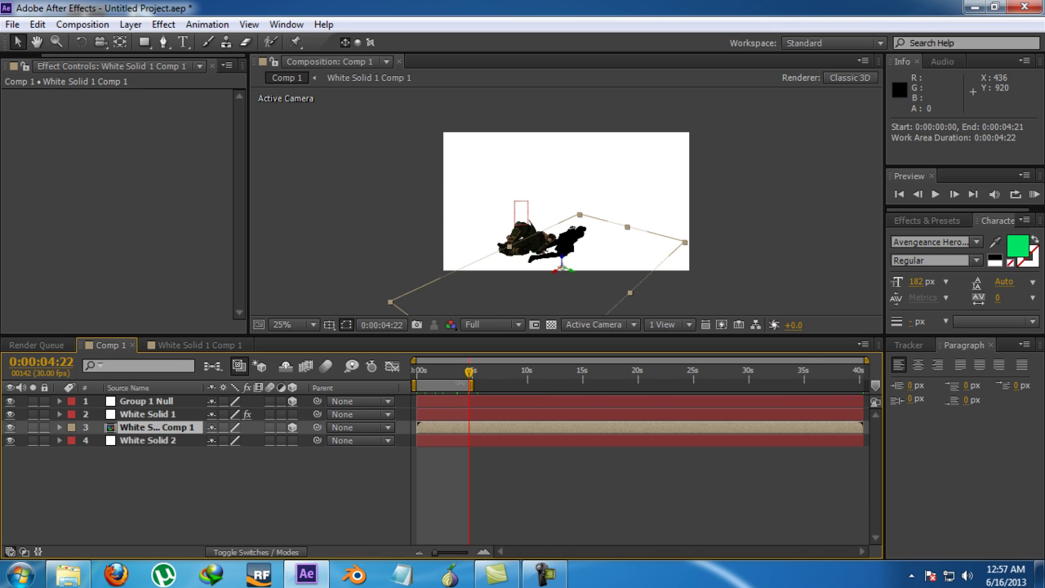
right_click(447, 385)
click(480, 427)
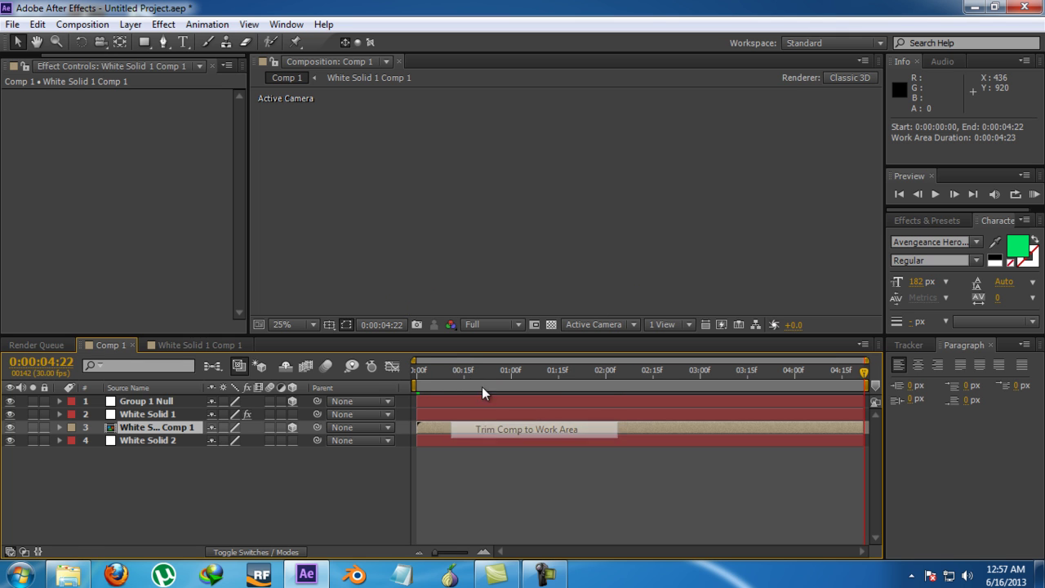
key(Home)
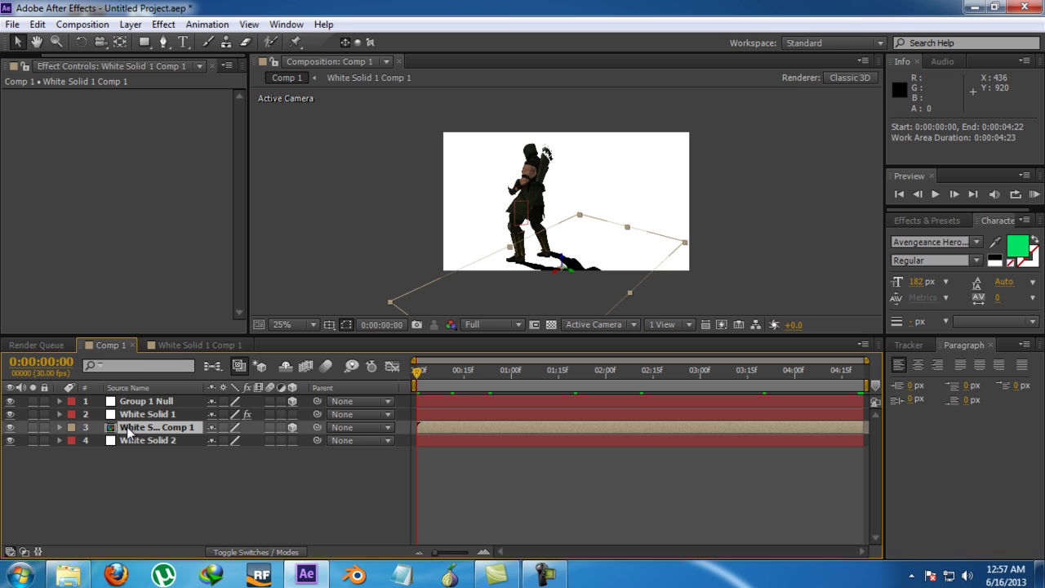
Step: Enable keyframing for the shadow layer's Position, Anchor Point and Orientation
click(58, 428)
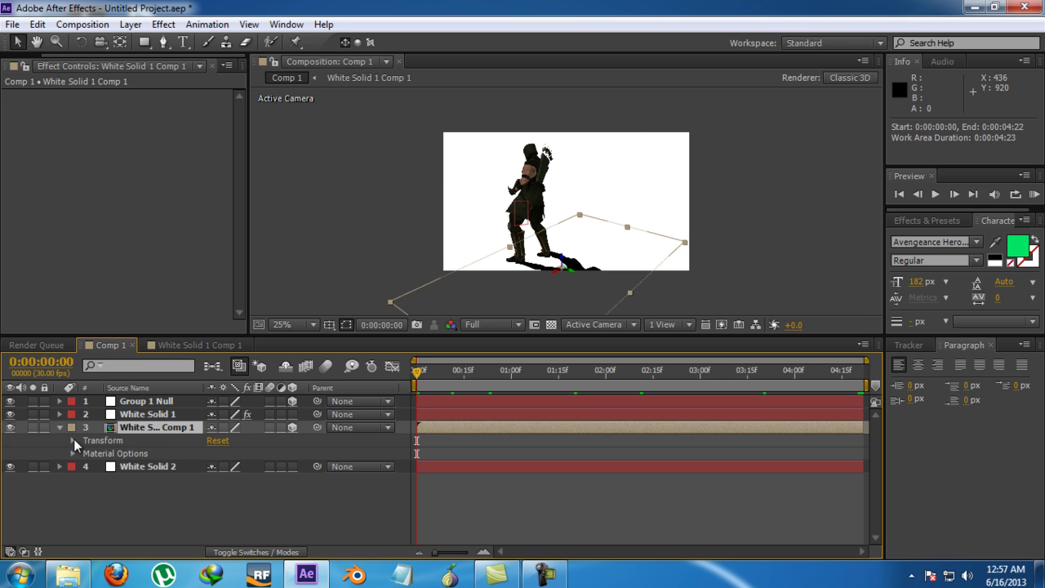
click(72, 441)
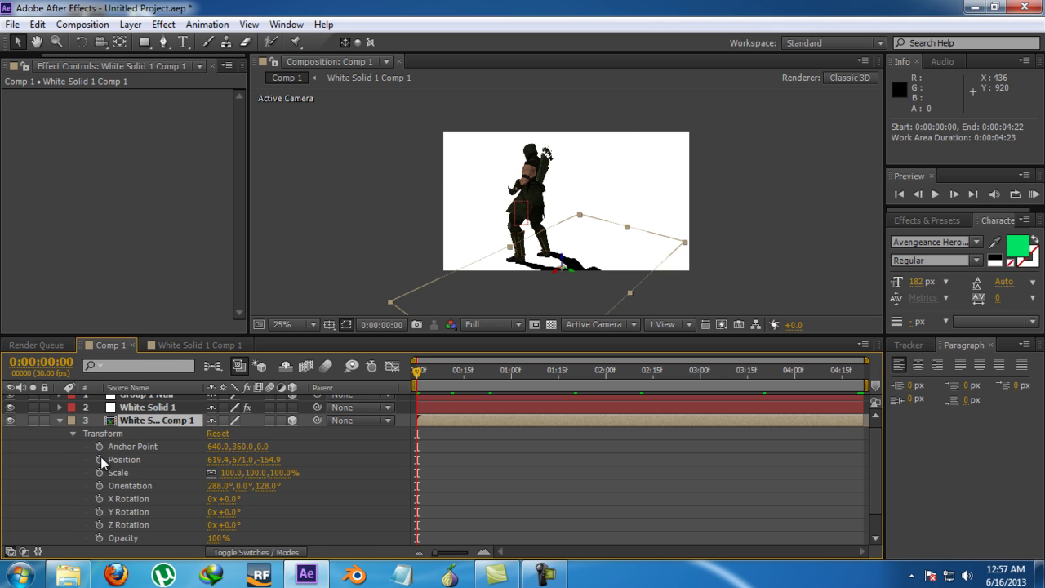
click(99, 459)
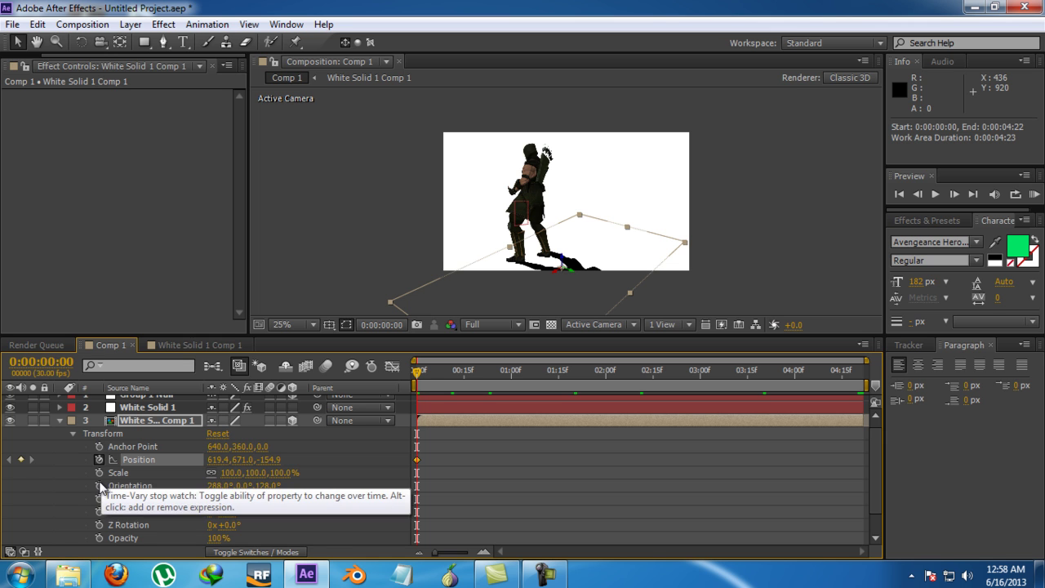
click(99, 486)
click(97, 446)
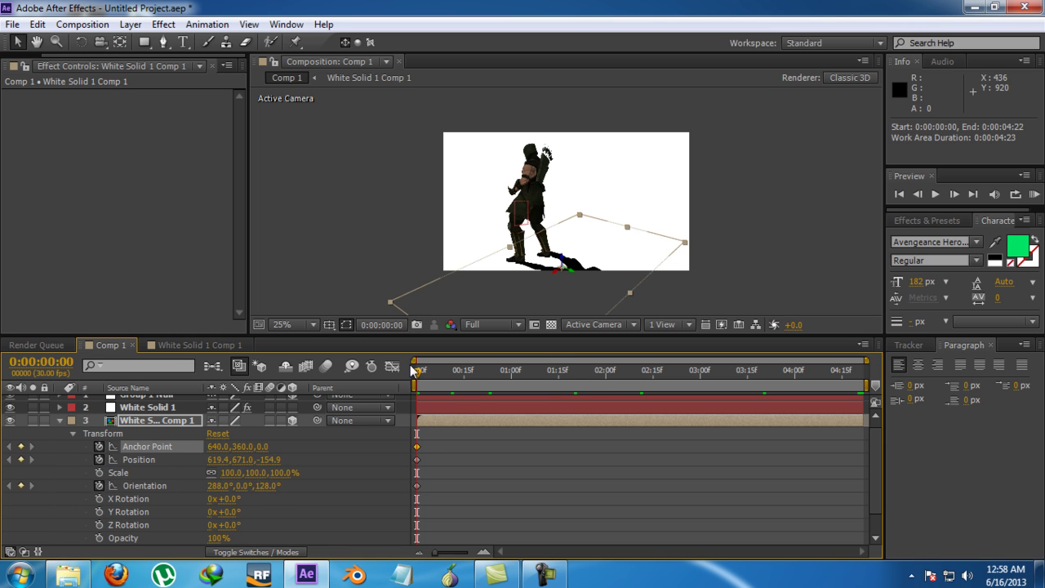
Step: Key the shadow under the character's feet at frames 16 and 22, reaching position 545.0, 659.9, -154.9
drag(417, 376, 455, 382)
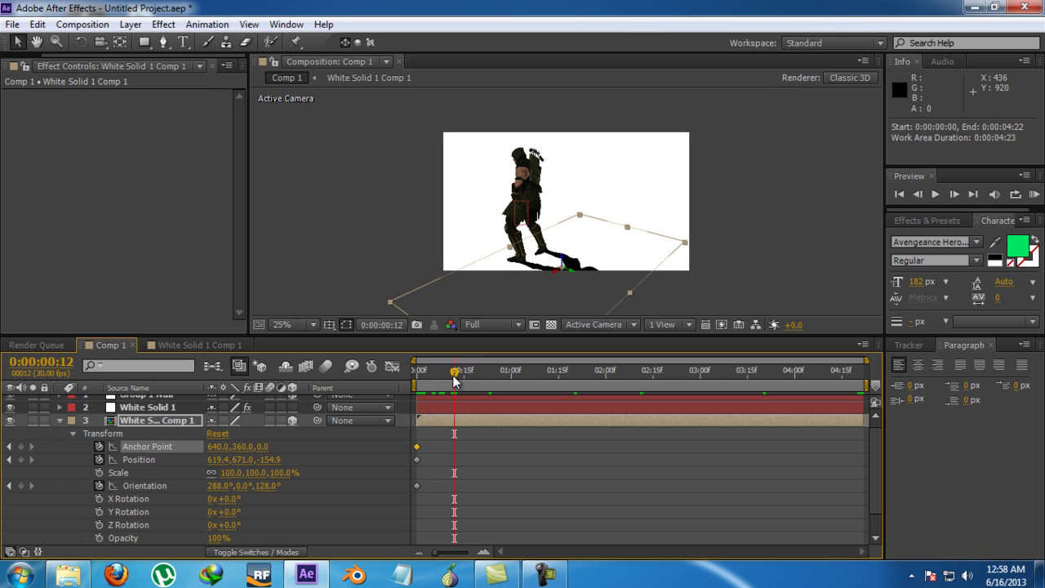
drag(460, 377, 467, 370)
drag(547, 263, 538, 261)
click(539, 261)
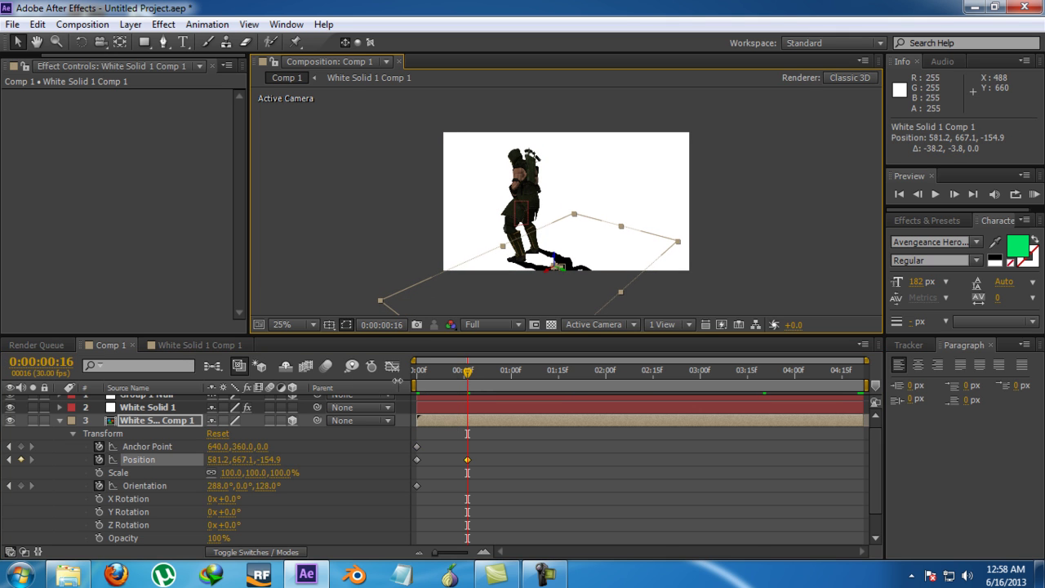
mouse_move(467, 374)
mouse_down()
mouse_move(435, 377)
mouse_move(487, 378)
mouse_up()
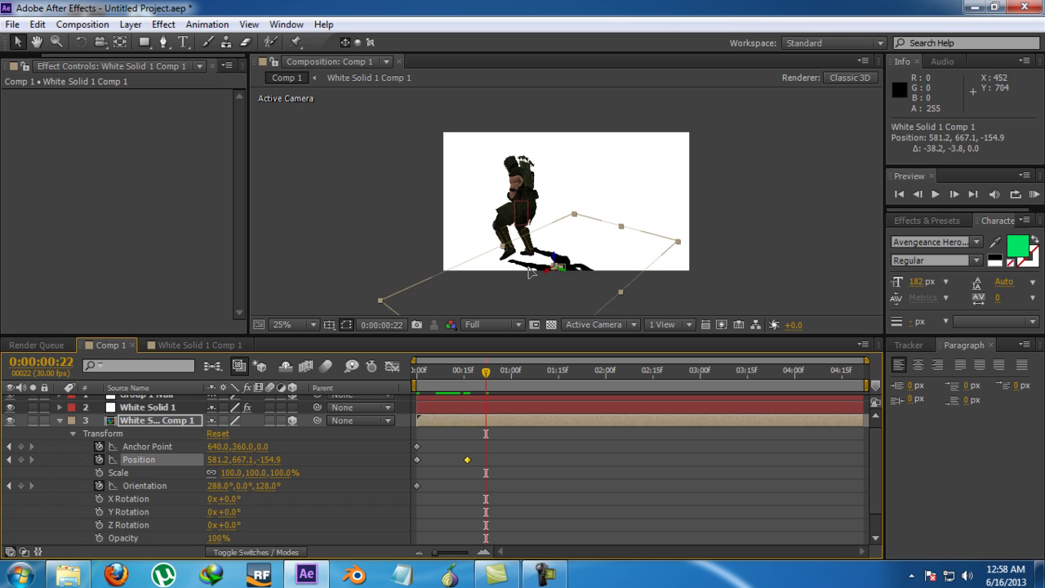
drag(524, 272, 525, 272)
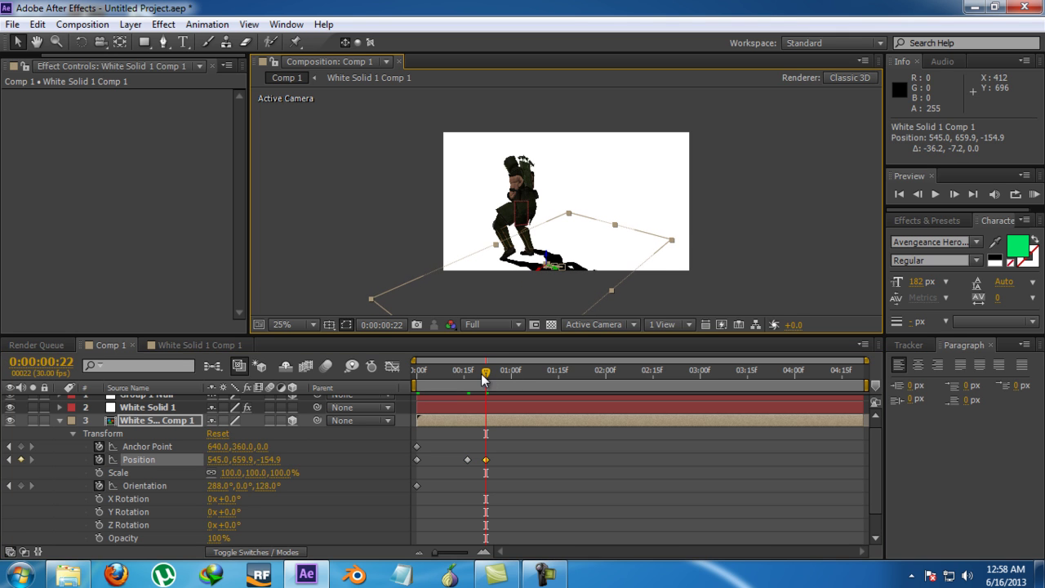
mouse_move(488, 373)
mouse_down()
mouse_move(498, 372)
mouse_move(507, 338)
mouse_move(499, 360)
mouse_up()
Step: Rotate the shadow to match the character's pose and shift it further left under the feet
click(82, 41)
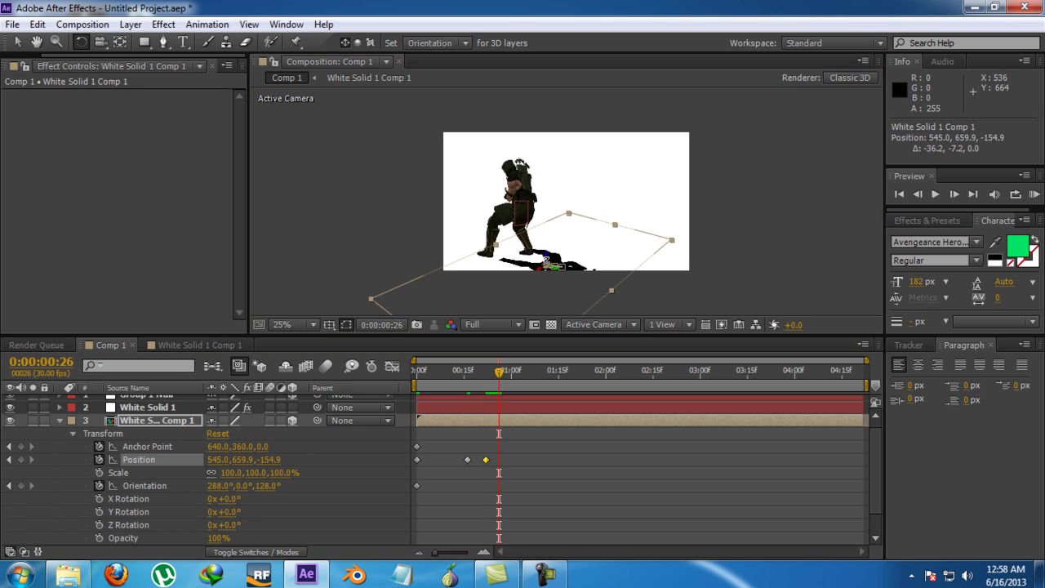
drag(545, 263, 510, 228)
click(17, 41)
click(81, 42)
click(18, 42)
drag(513, 283, 502, 278)
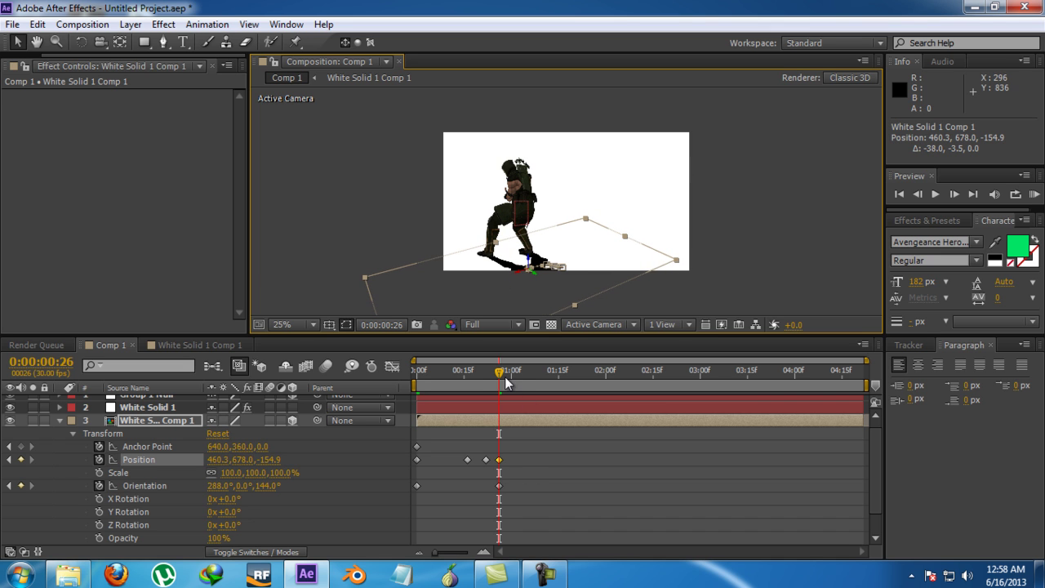
Step: Reposition the shadow at frame 20 and scrub through to check its motion up to frame 26
drag(502, 374, 476, 377)
drag(525, 261, 529, 265)
drag(474, 377, 499, 377)
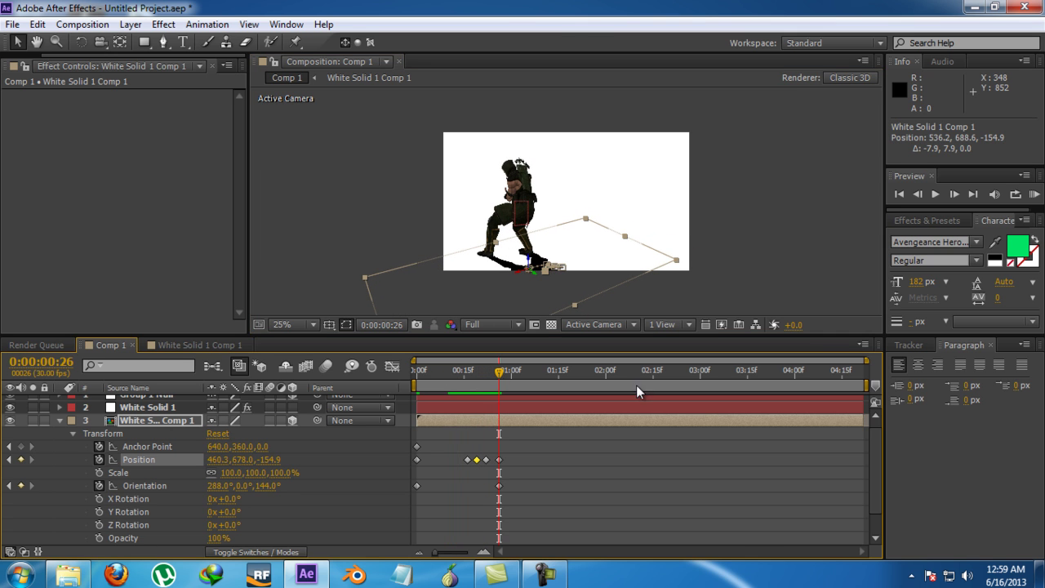
Step: Trim Comp 1 to a work area ending at frame 26
key(n)
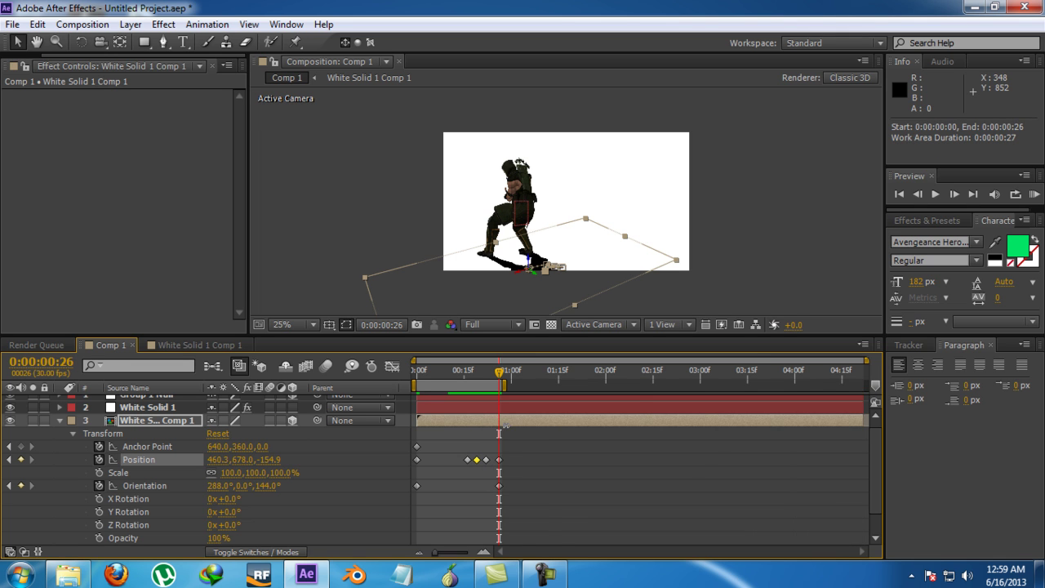
right_click(471, 385)
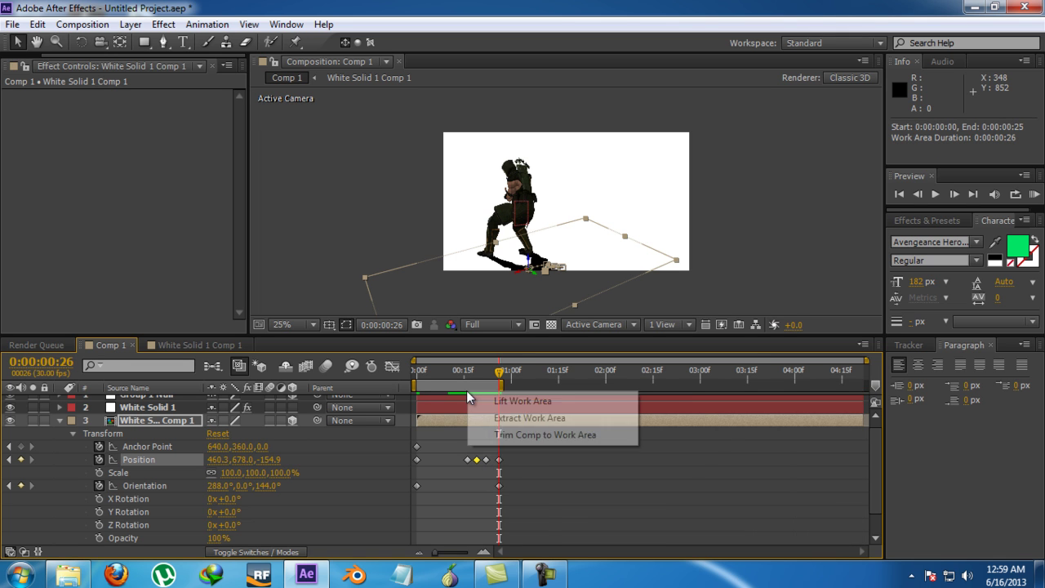
click(500, 434)
Step: Return to frame 3, collapse the shadow layer, and open the White Solid 1 Comp 1 precomp
drag(778, 370, 537, 374)
drag(513, 415, 470, 423)
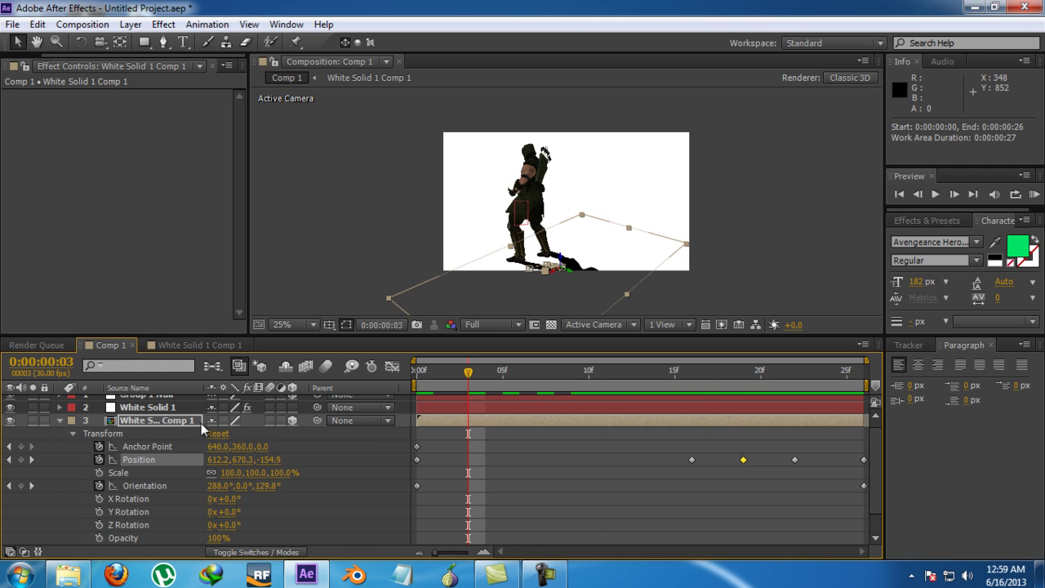
click(59, 419)
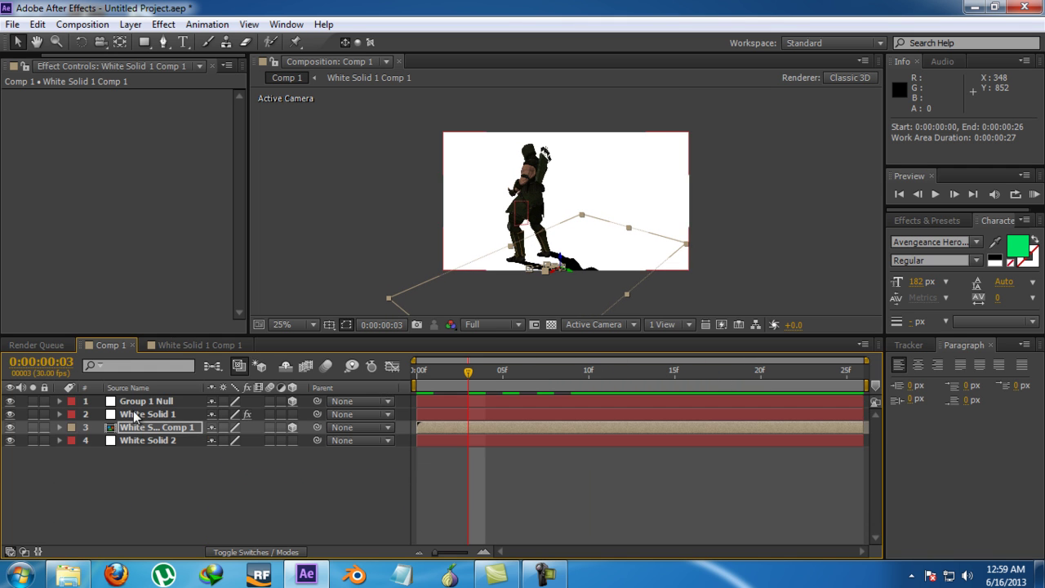
double_click(139, 420)
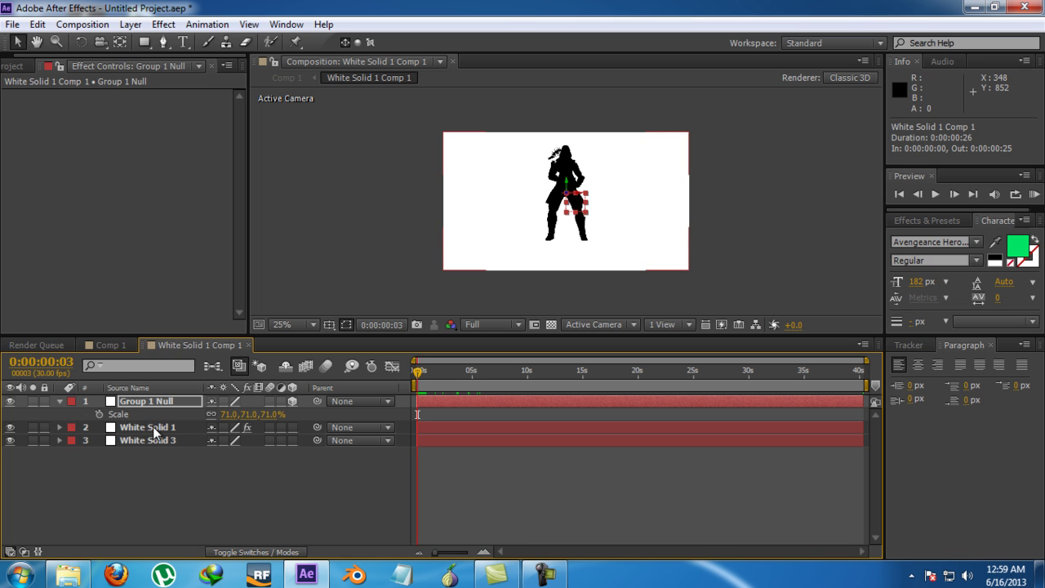
Step: Add a new adjustment layer on top of the precomp's layers
click(131, 24)
mouse_move(294, 41)
click(459, 53)
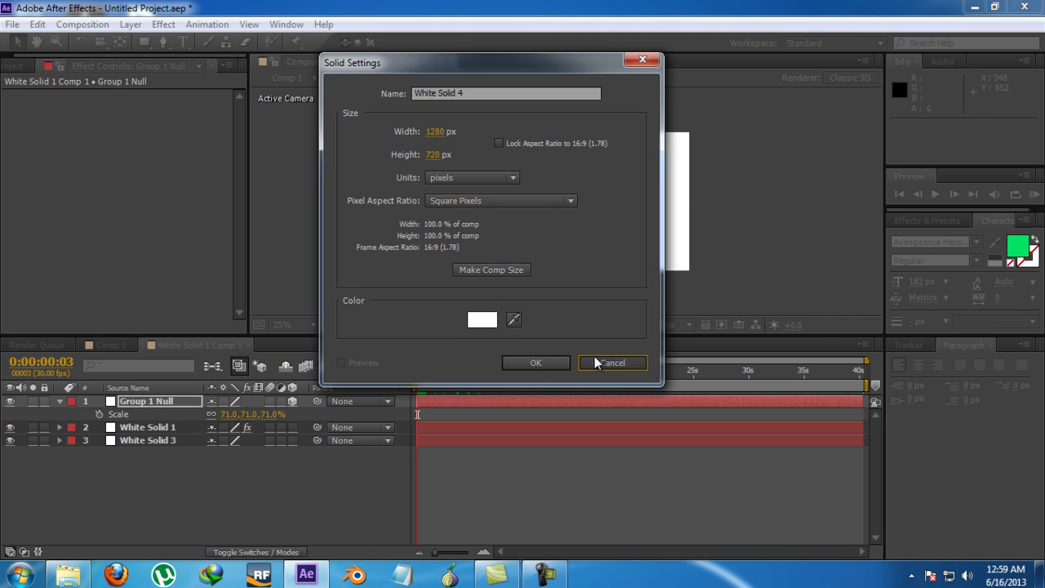
key(Escape)
click(131, 25)
mouse_move(262, 38)
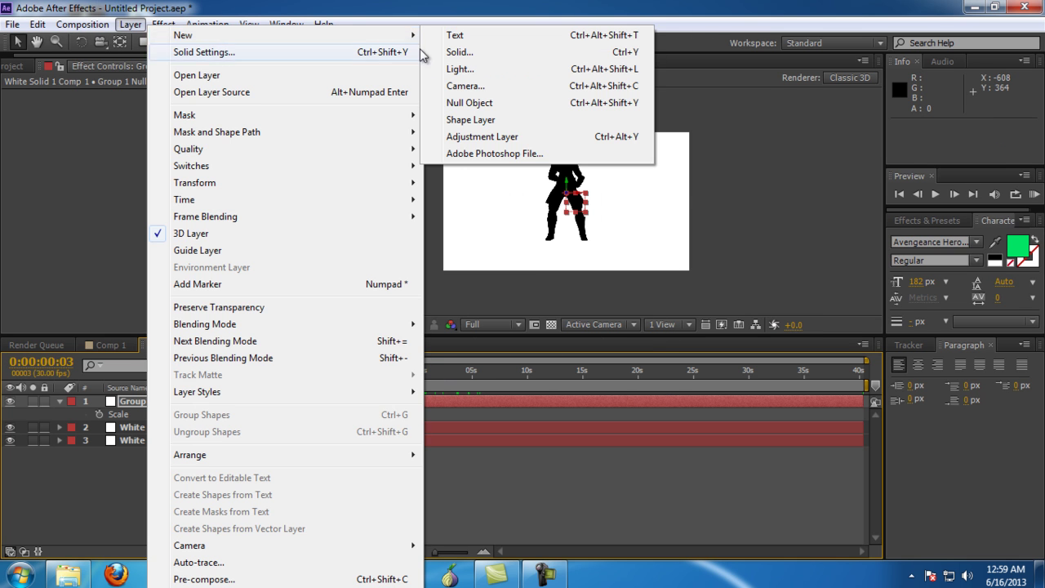
click(461, 137)
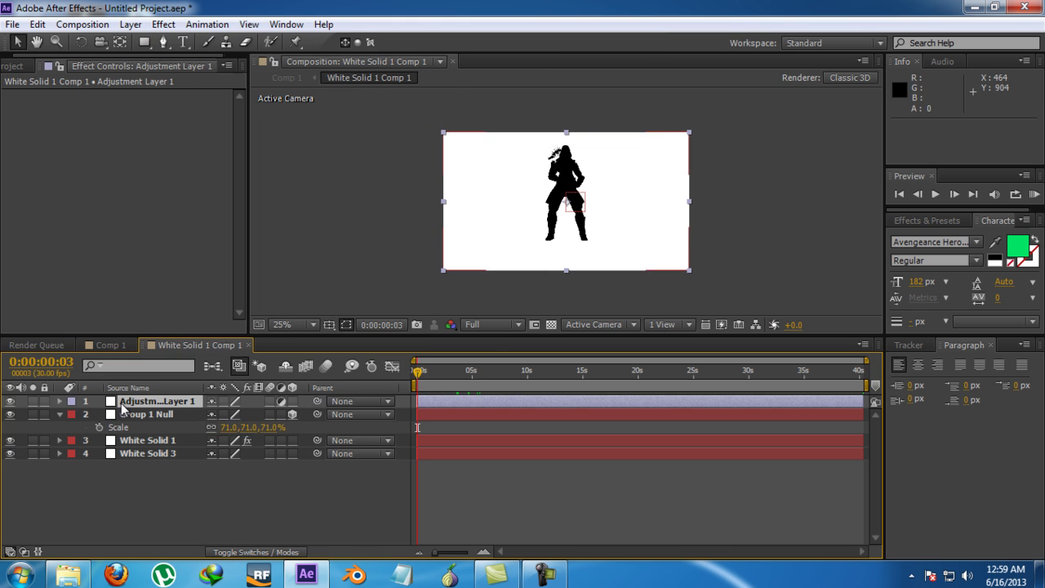
Step: Apply Gaussian Blur to the adjustment layer with blurriness about 33.6
click(163, 25)
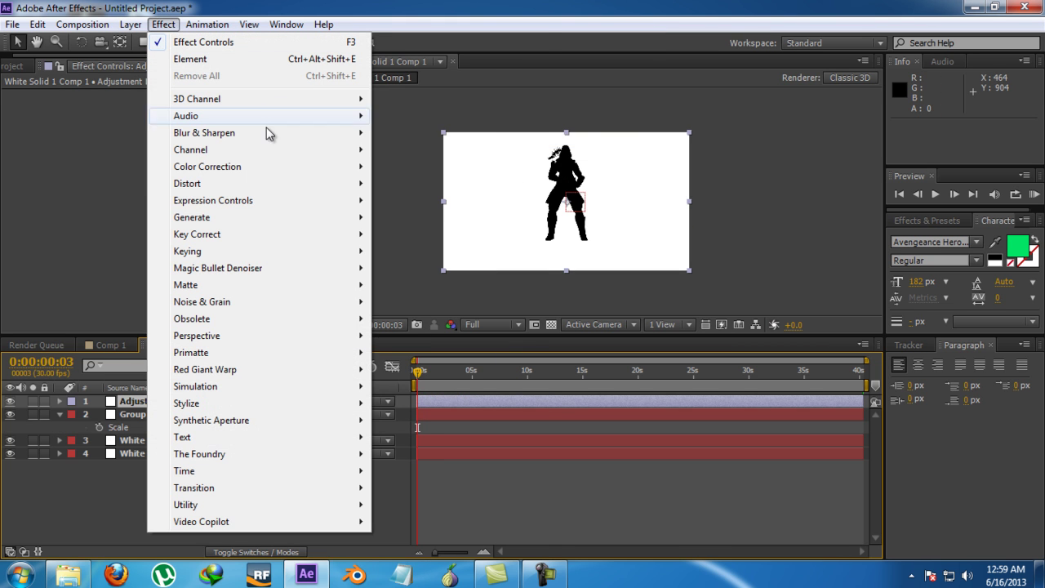
mouse_move(266, 166)
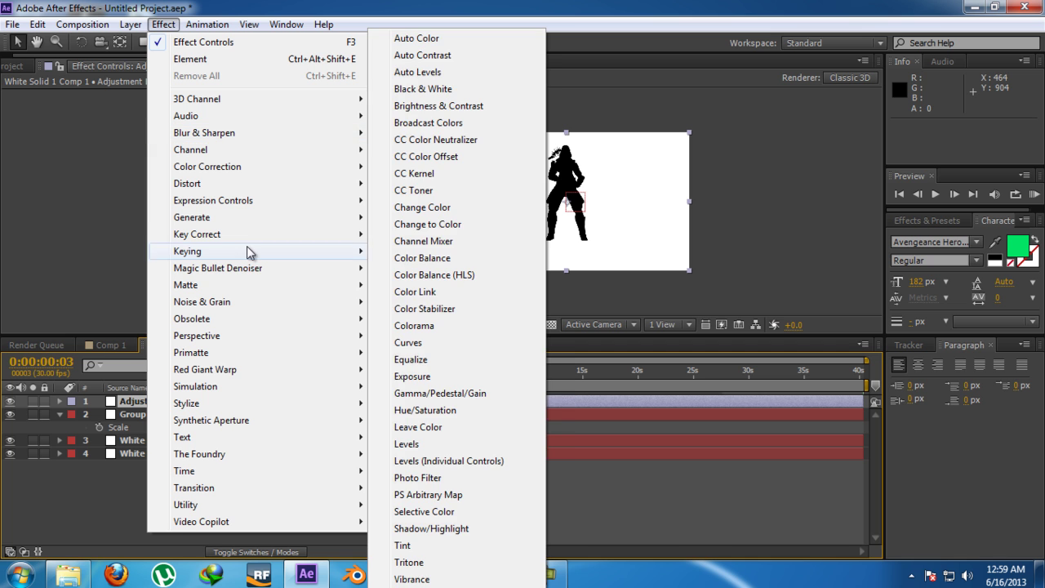
mouse_move(296, 134)
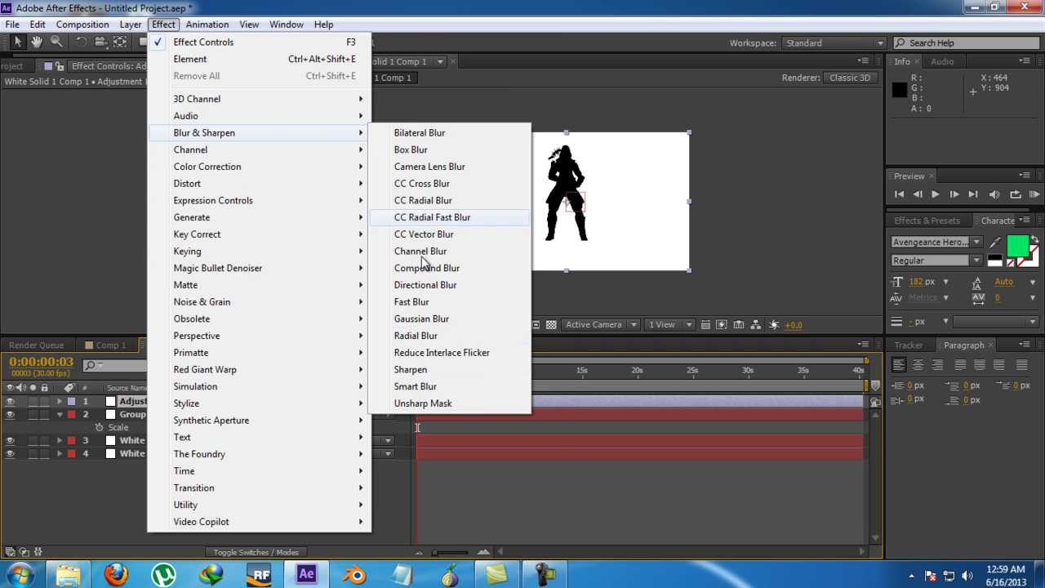
click(421, 319)
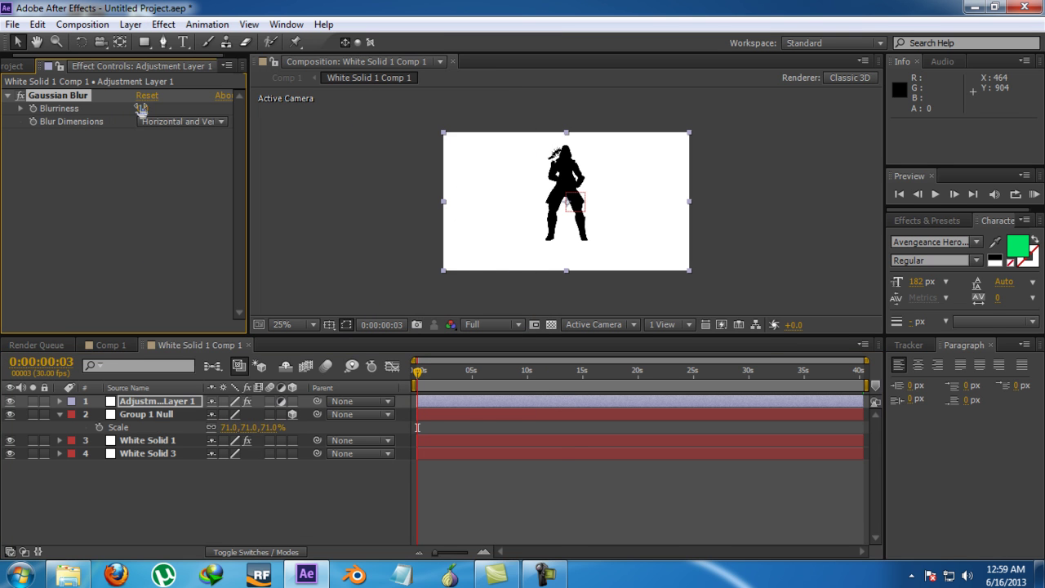
drag(161, 103, 400, 107)
Step: Lower White Solid 1's opacity to 77%, then go back to Comp 1
click(149, 441)
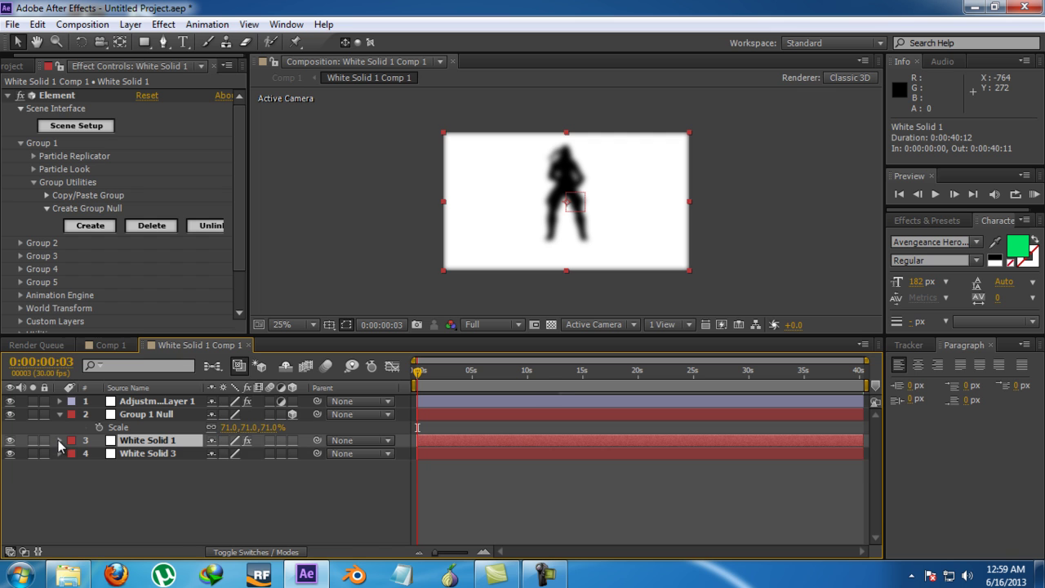
click(59, 441)
click(73, 466)
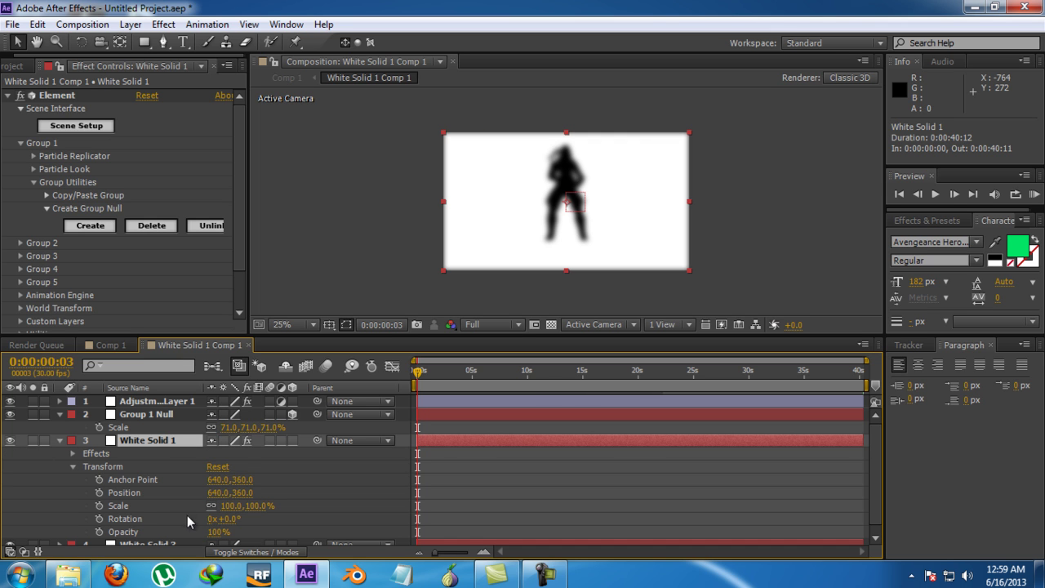
drag(214, 536, 197, 539)
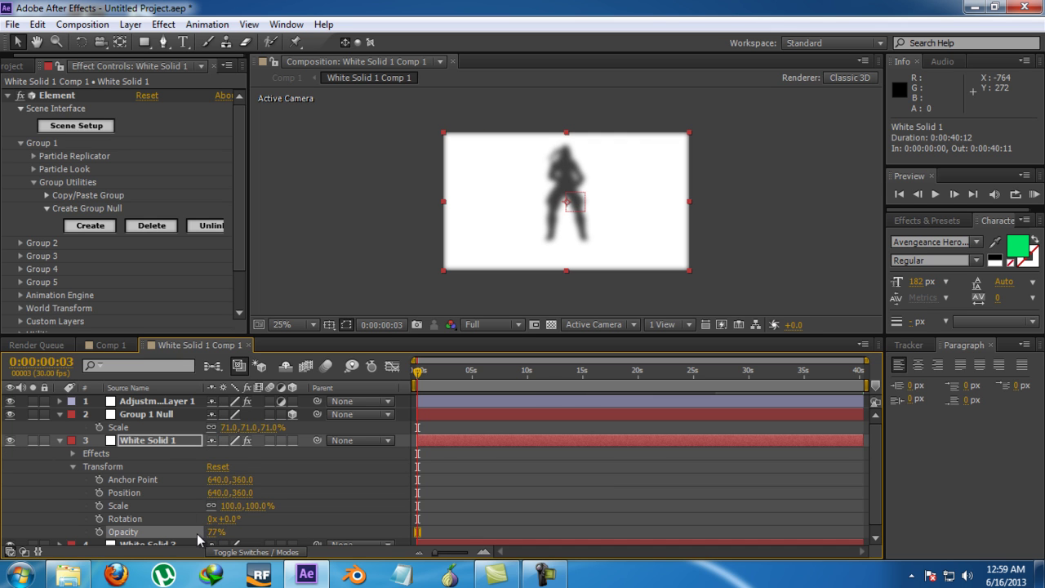
click(110, 345)
click(331, 237)
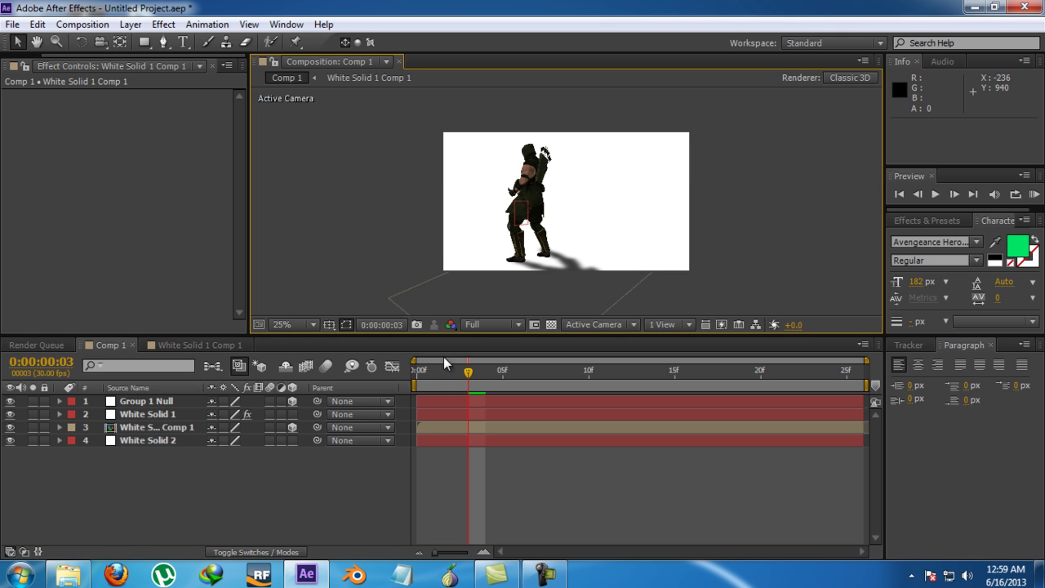
drag(438, 369, 604, 371)
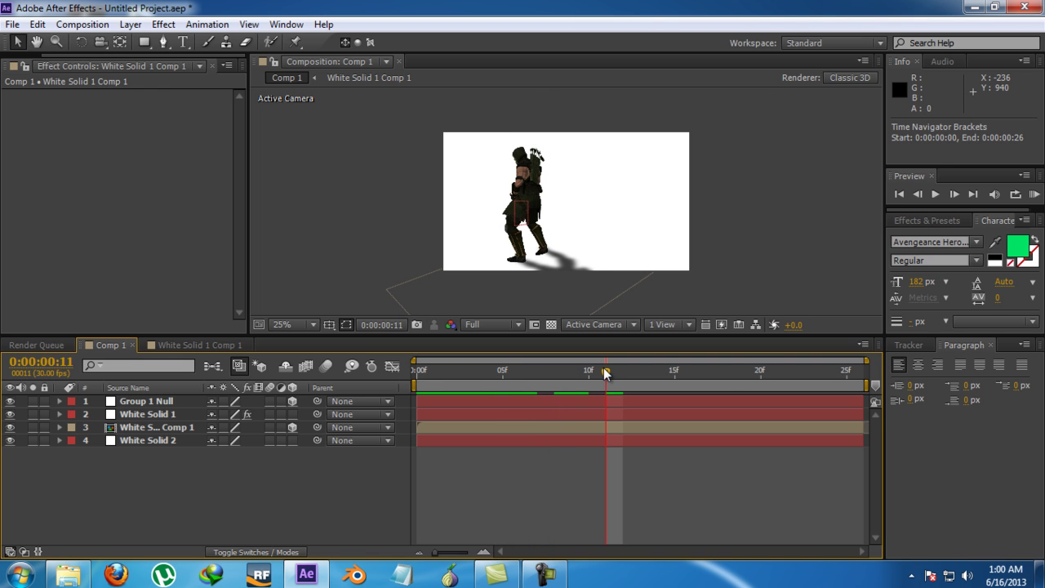